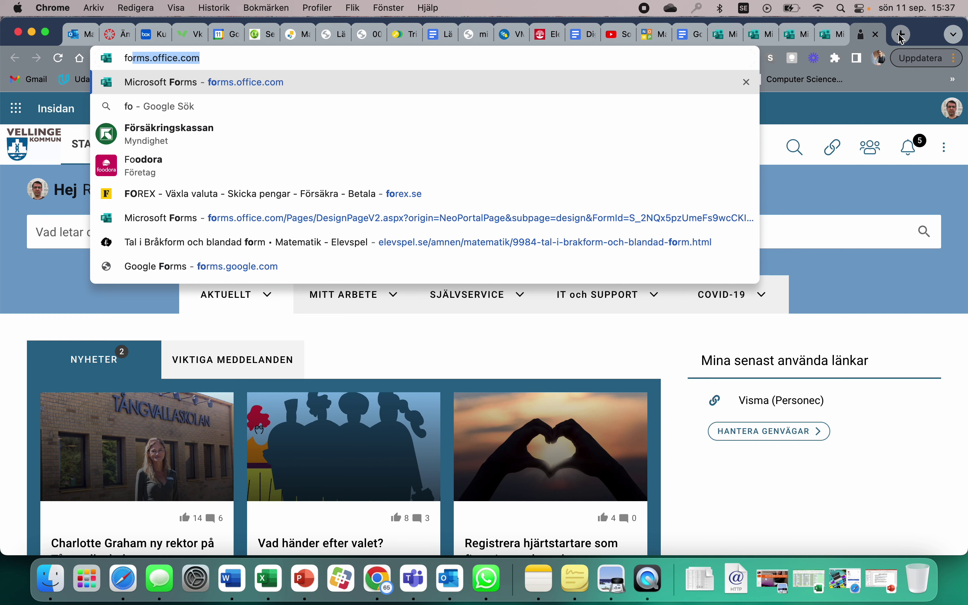
Go to forms.office.com and create a new blank form
key("Right")
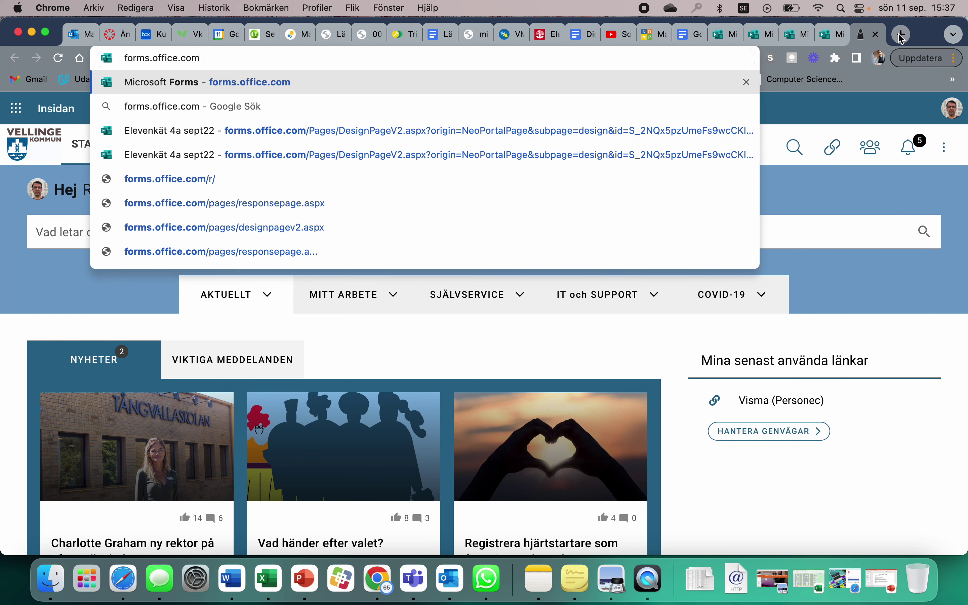
key("Return")
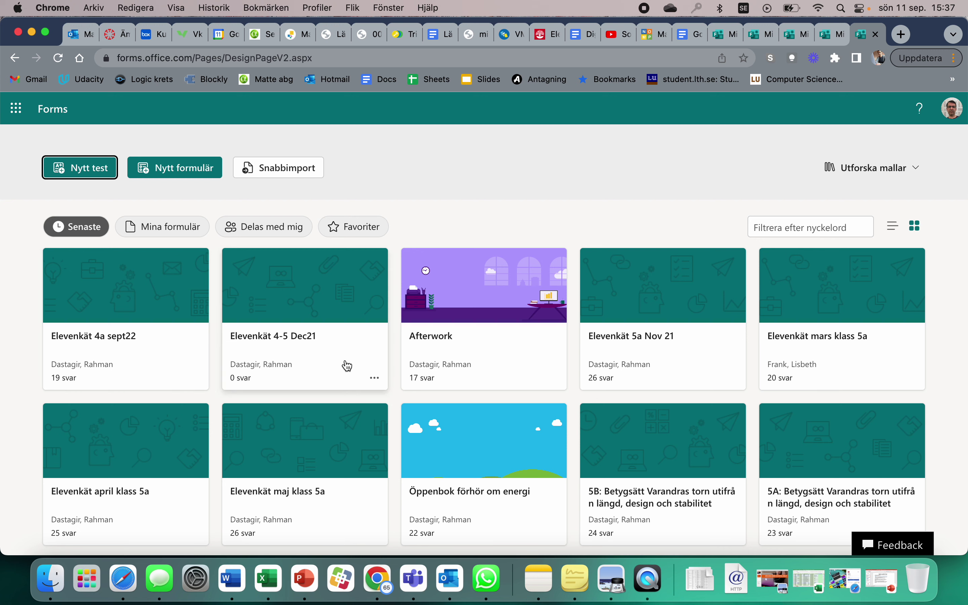
scroll(347, 366, "down", 6)
scroll(347, 365, "up", 6)
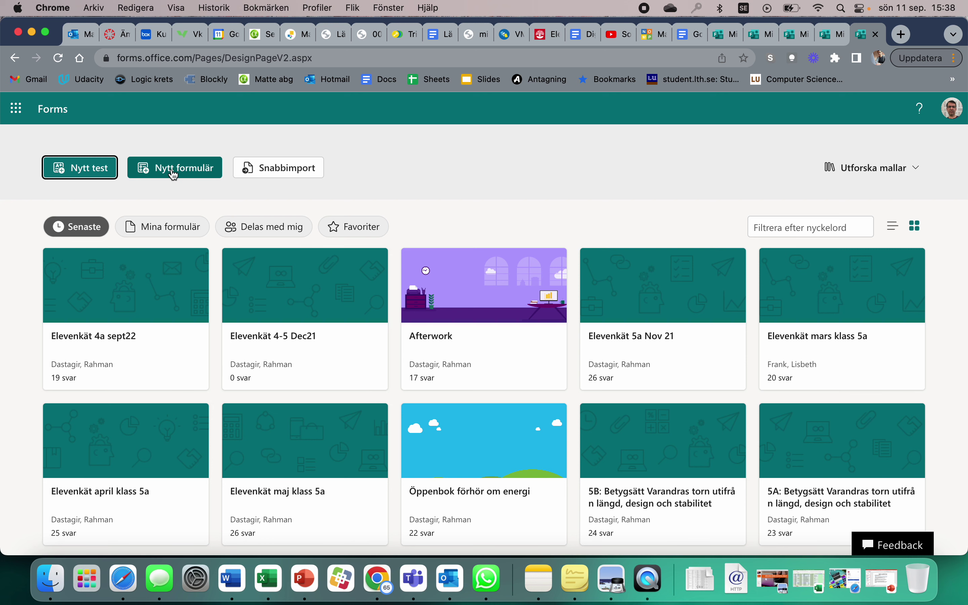
left_click(174, 170)
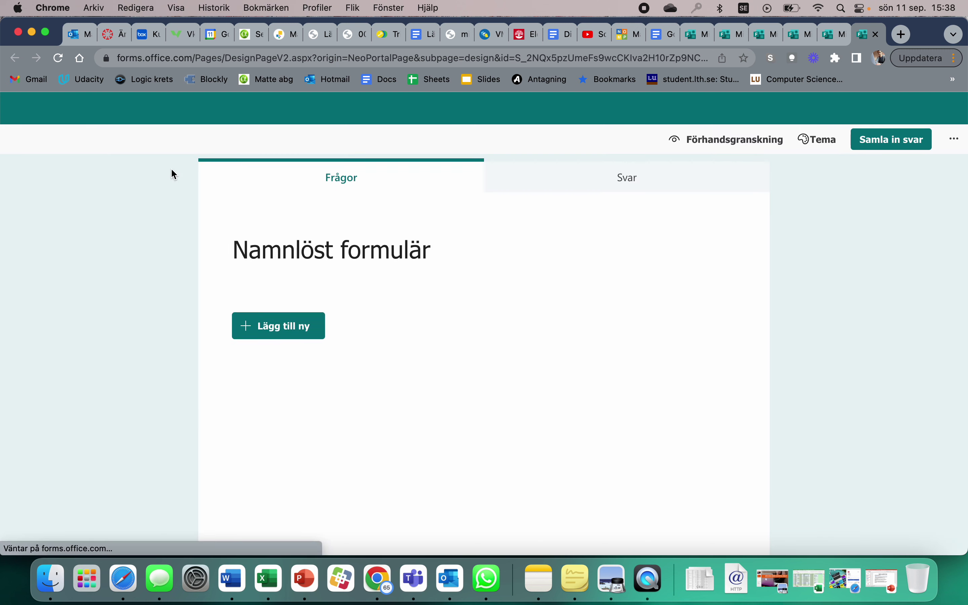
Add a choice question to the form and title it "Fråga ett"
left_click(281, 331)
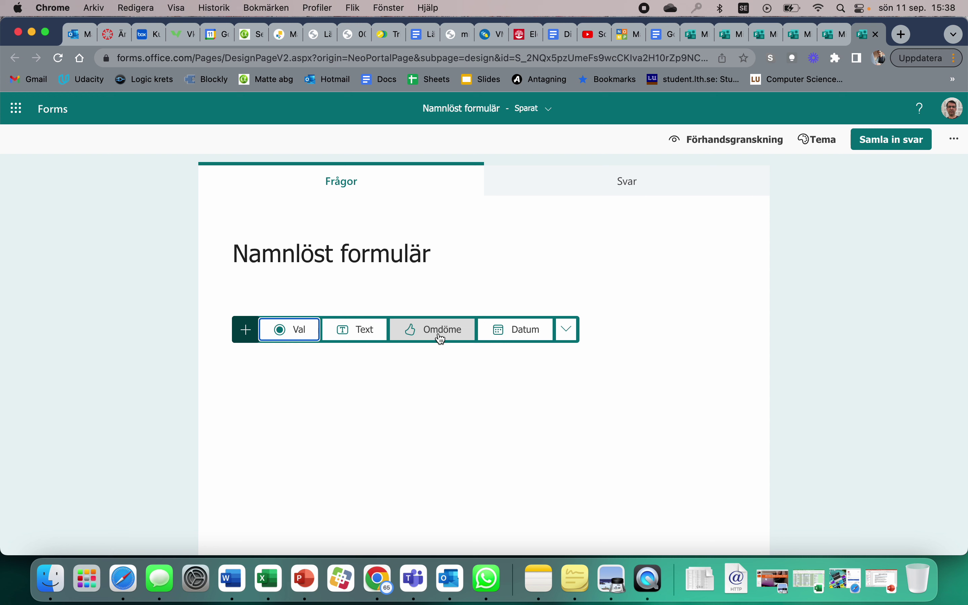
left_click(290, 331)
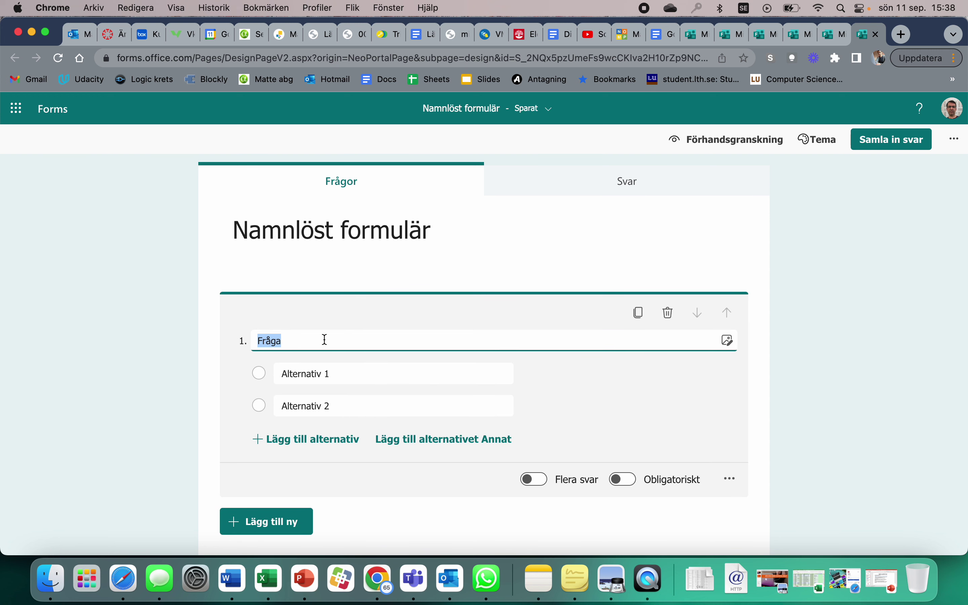
key("Right")
type("e")
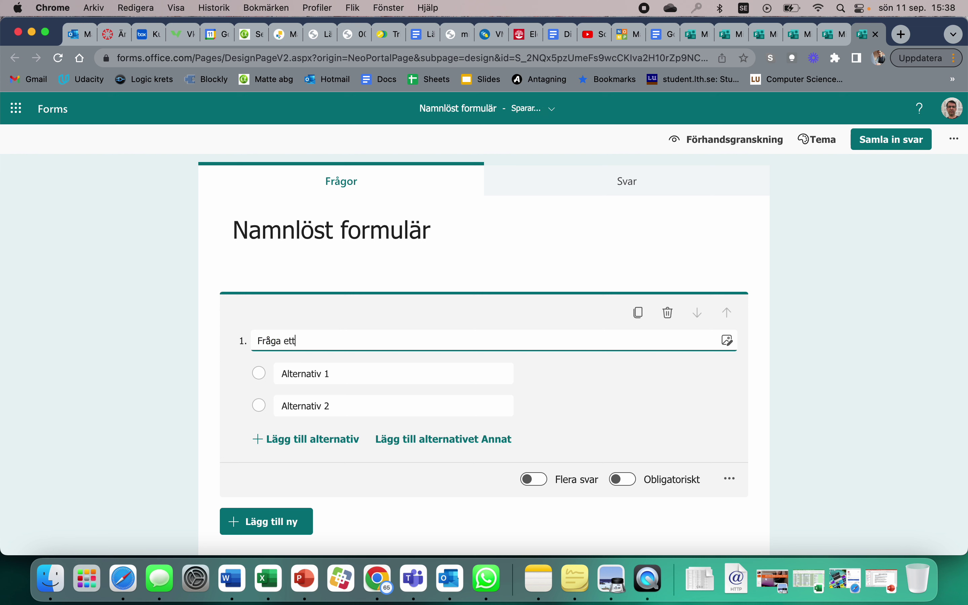
key("Tab")
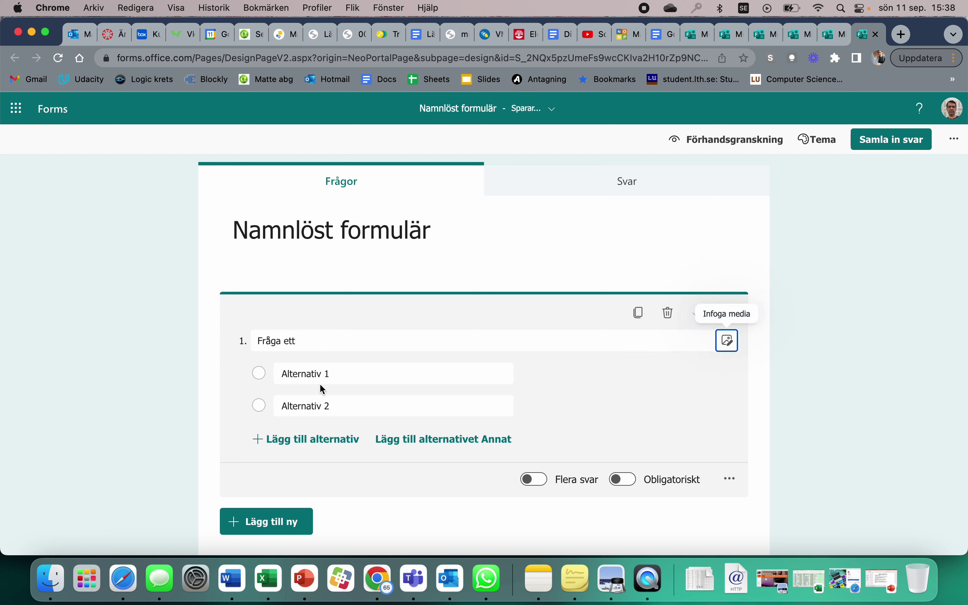
Fill in the answer options 1111 and 2222 for Fråga ett, and add a third option, 333
left_click(341, 376)
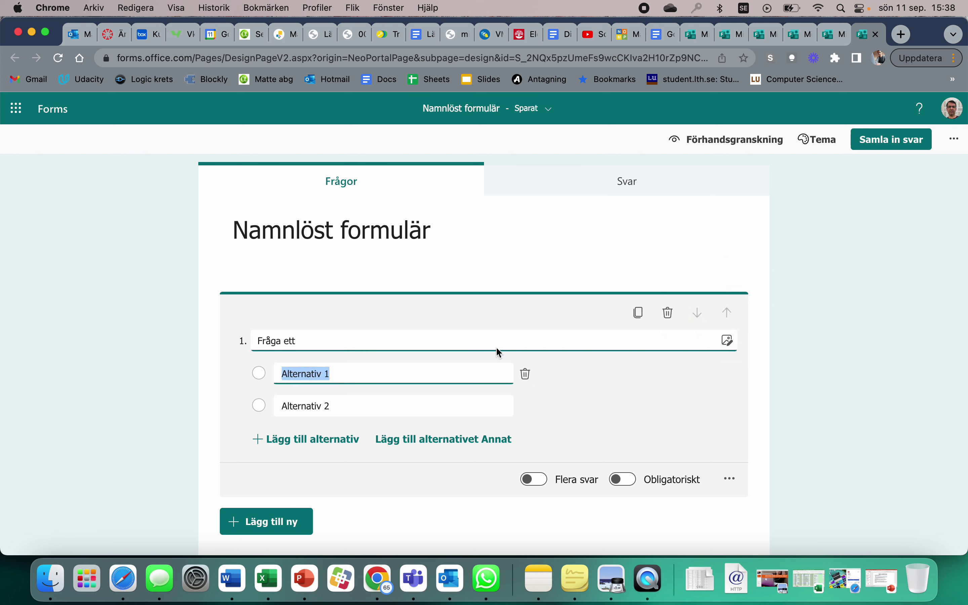
type("1111")
key("Tab")
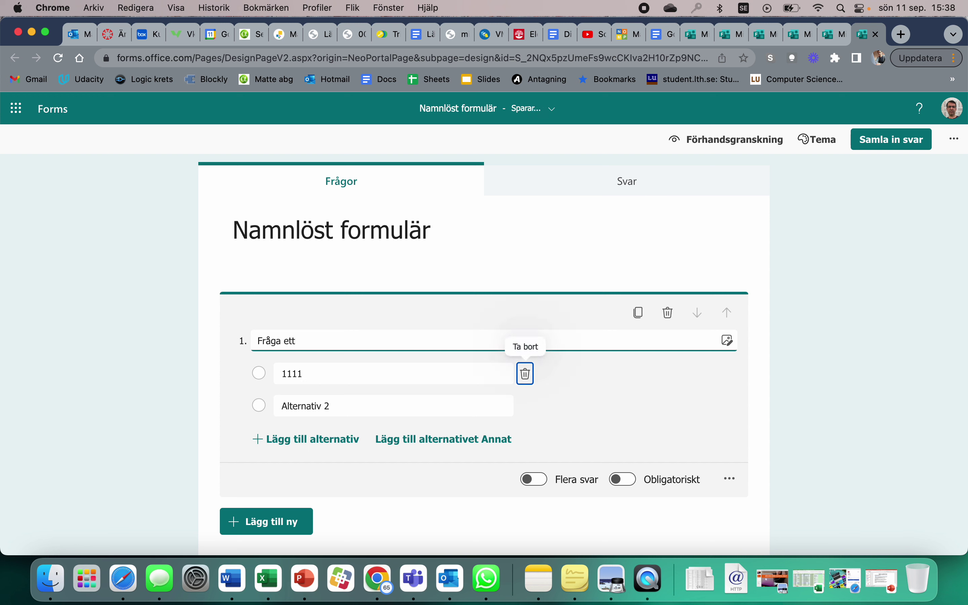
key("Tab")
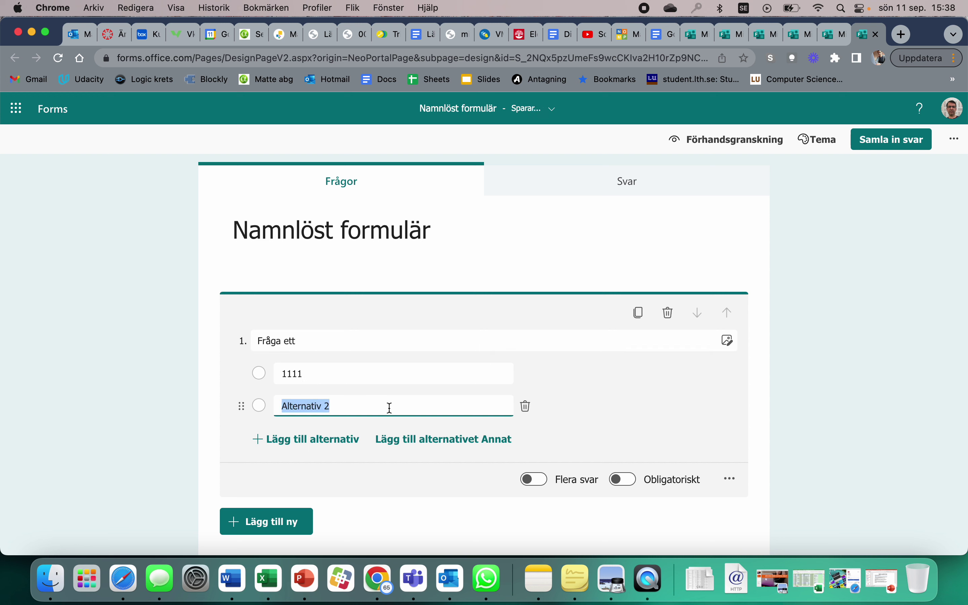
type("2222")
left_click(322, 440)
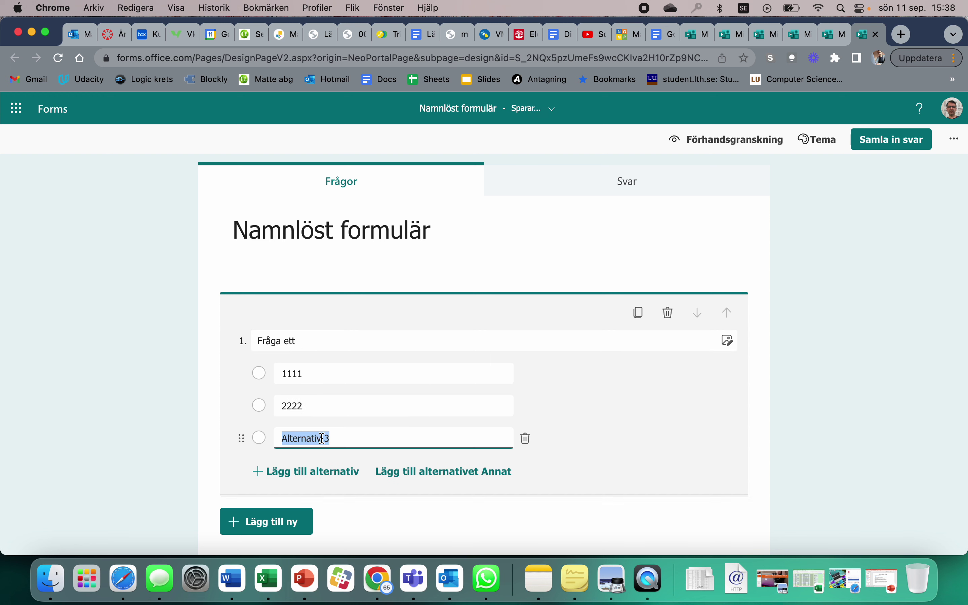
type("333")
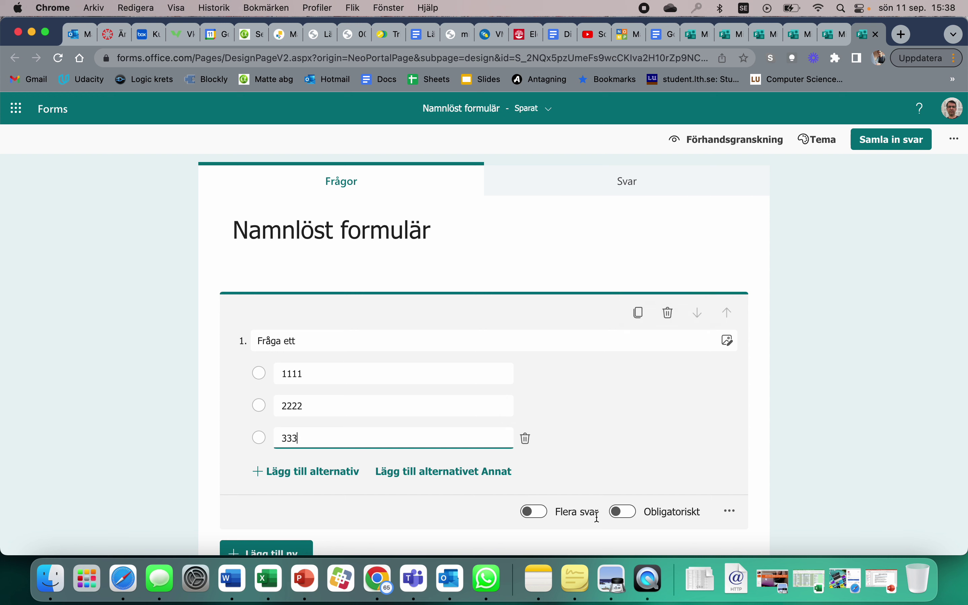
Turn the required setting of Fråga ett on and back off
left_click(626, 516)
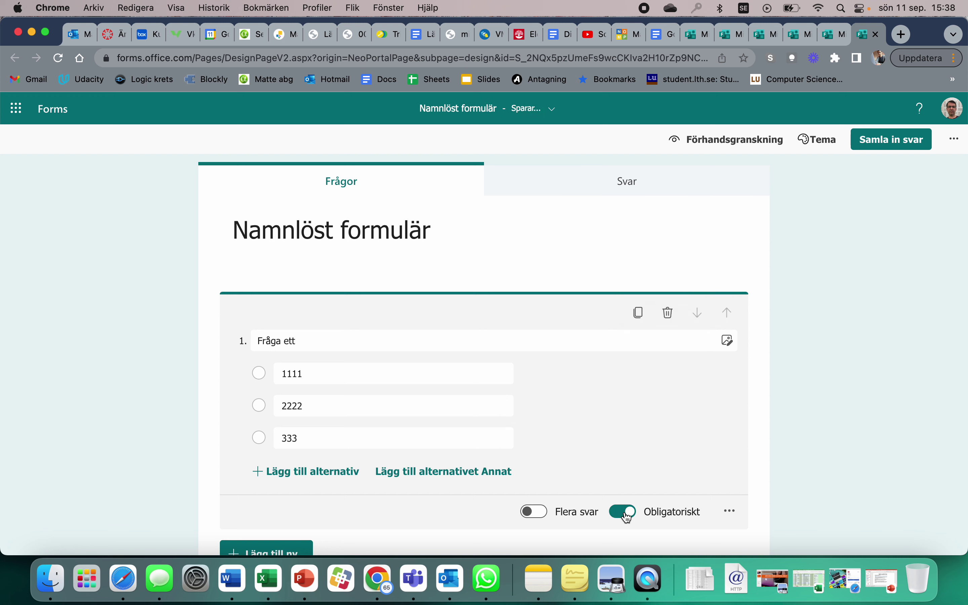
scroll(636, 472, "down", 3)
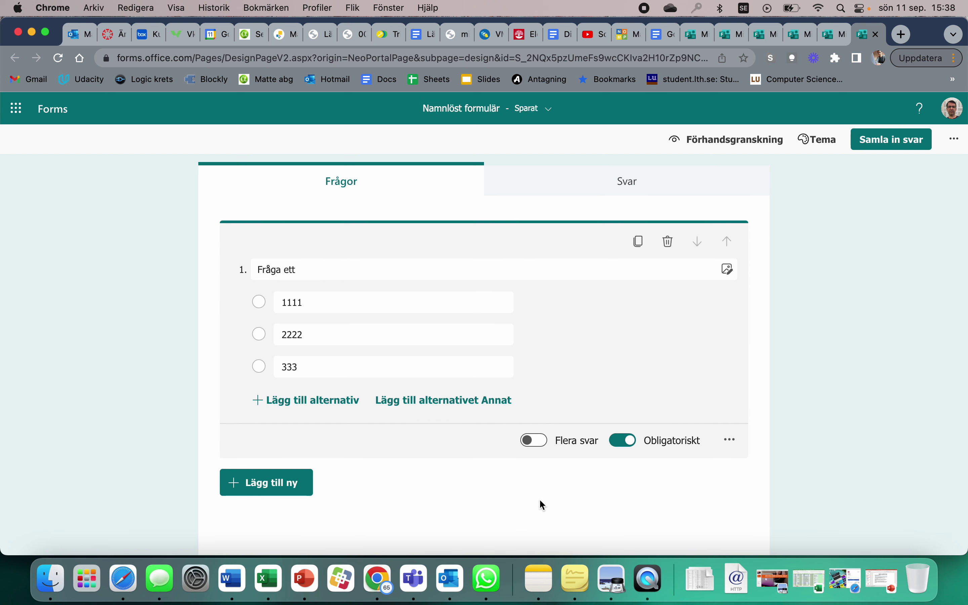
left_click(622, 445)
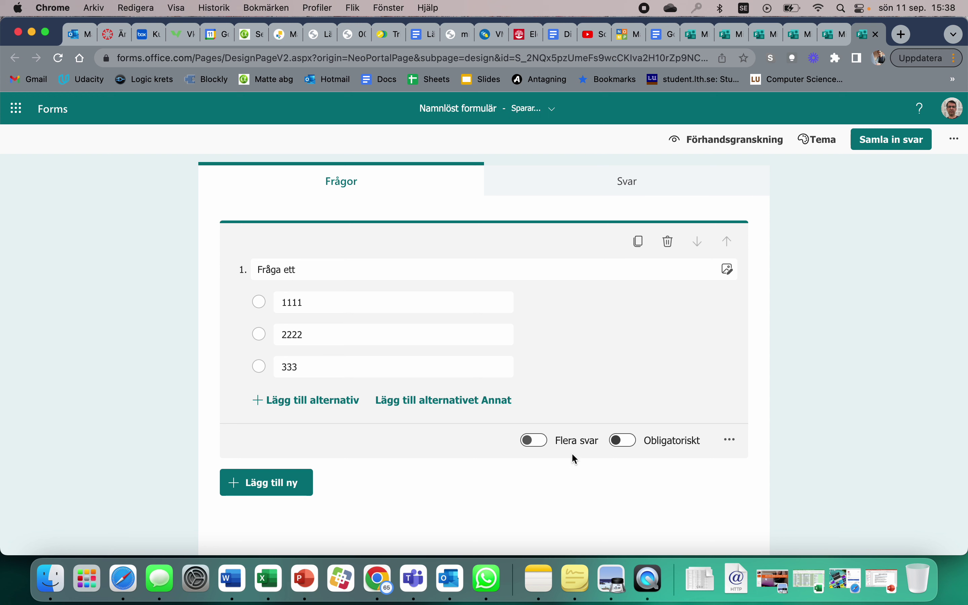
Add a rating question (Omdöme) below Fråga ett and set its symbol to Nummer
left_click(279, 487)
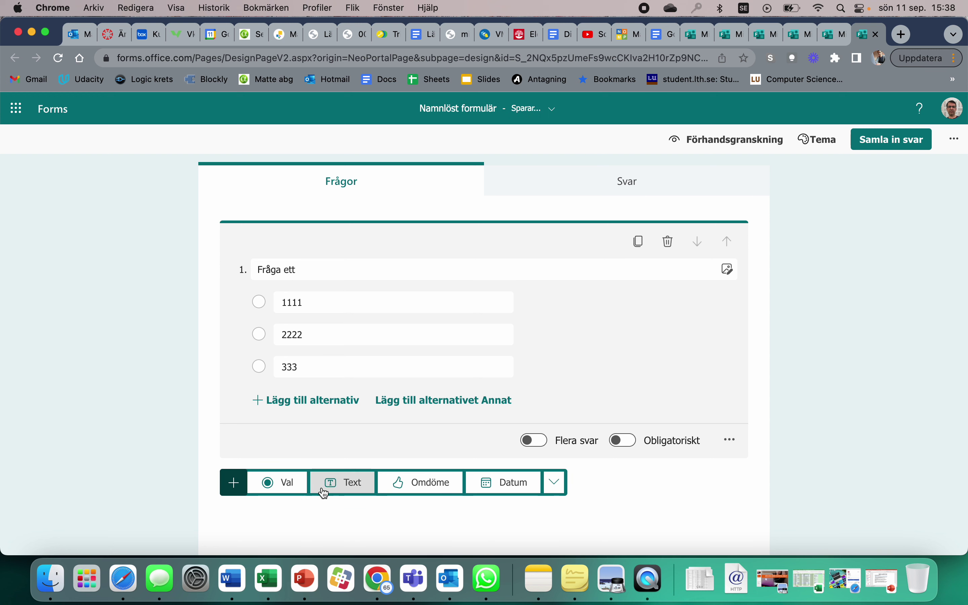
left_click(424, 491)
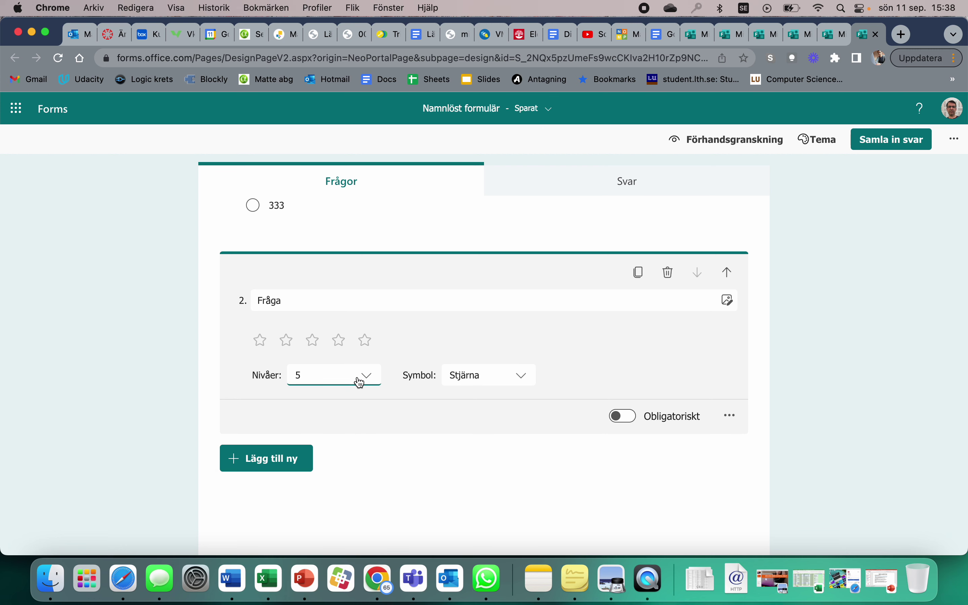
left_click(482, 380)
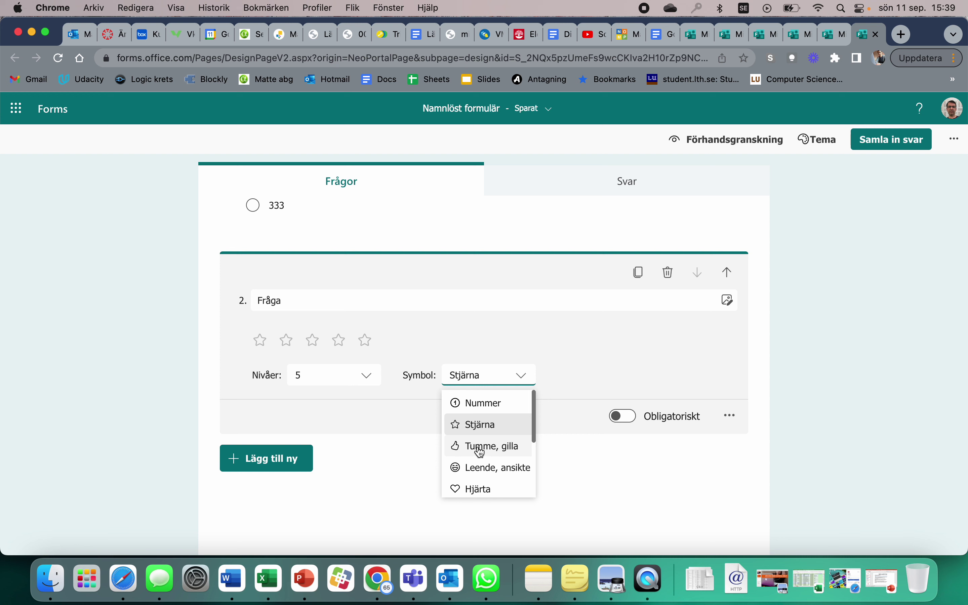
left_click(467, 402)
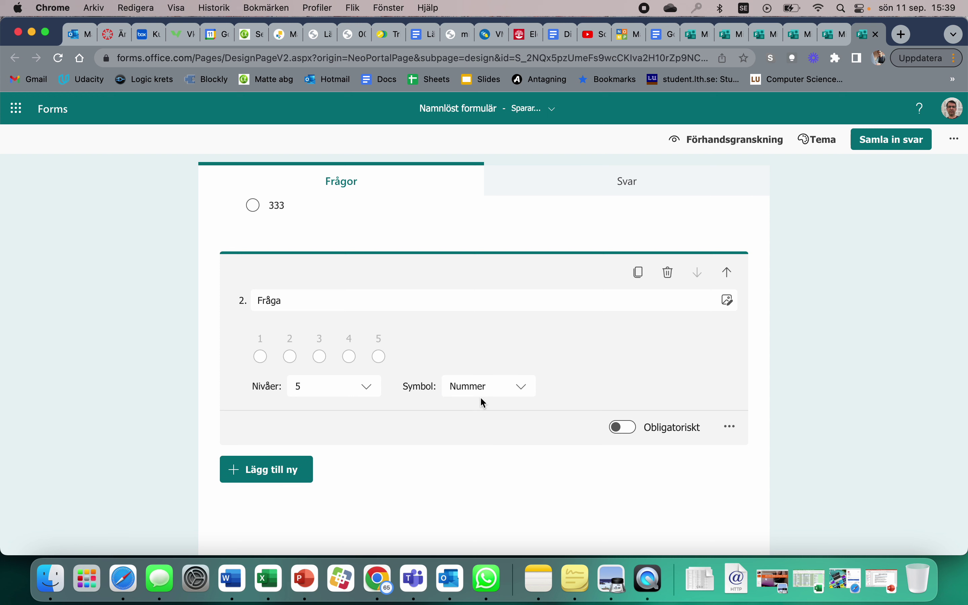
Set the rating question to 10 levels and make it required
left_click(336, 382)
scroll(324, 492, "down", 3)
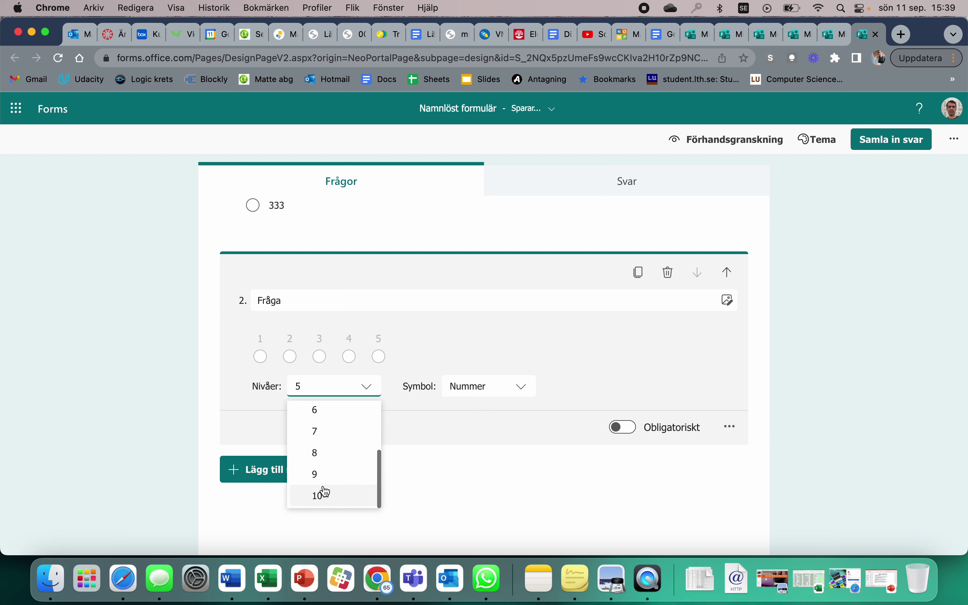
left_click(325, 493)
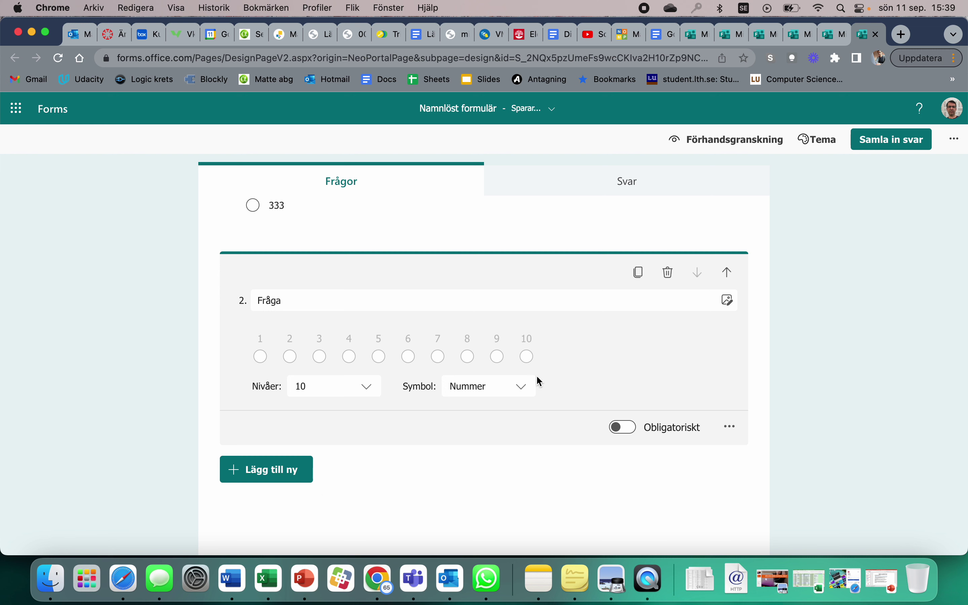
left_click(621, 431)
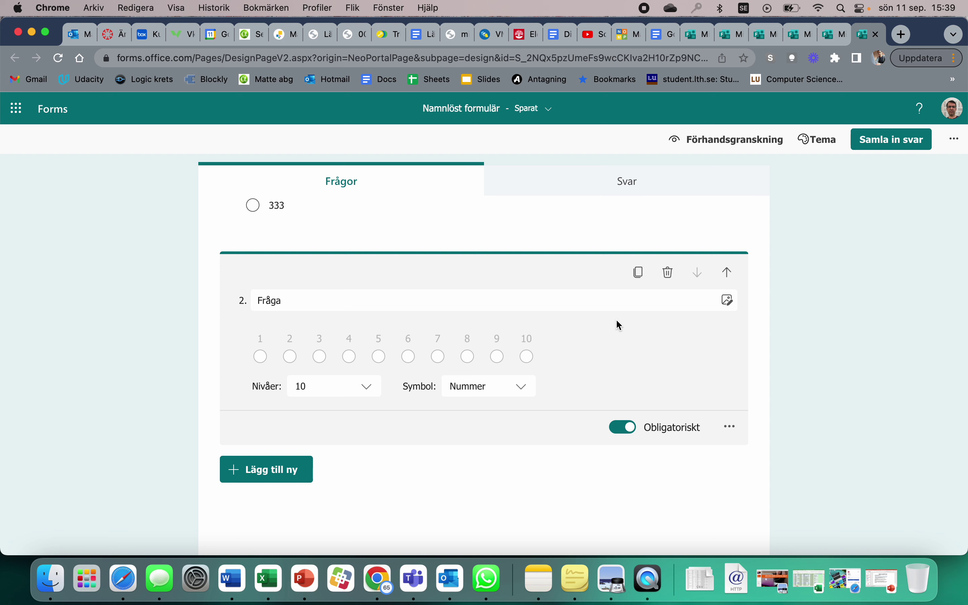
Change the form title to "Min enkät" and leave the description empty
scroll(419, 237, "up", 6)
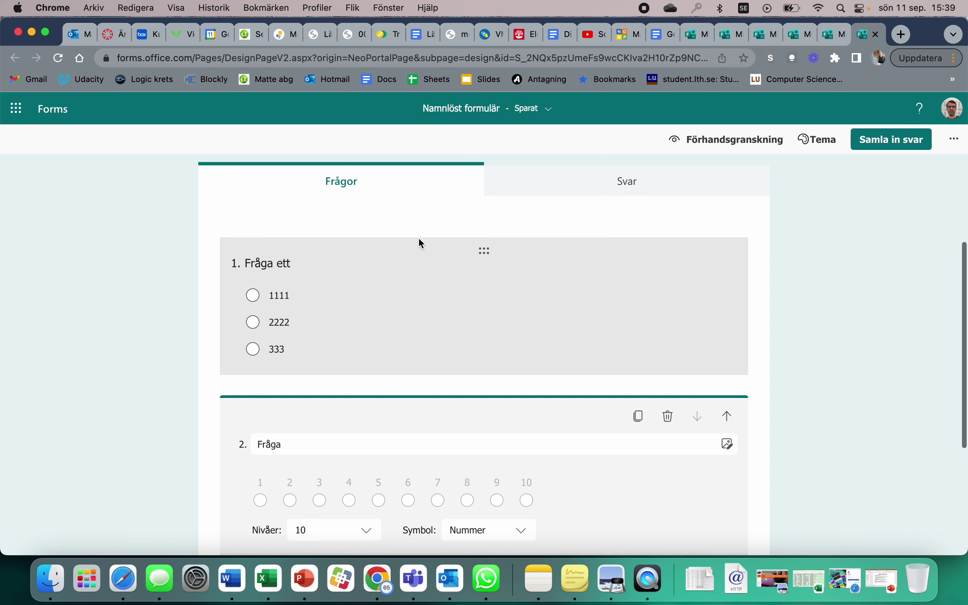
left_click(381, 261)
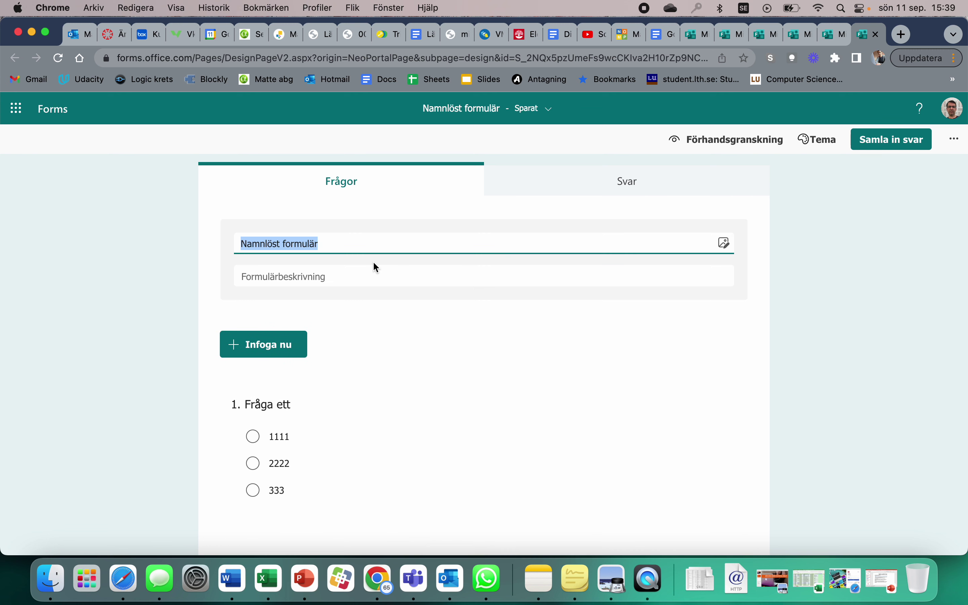
type("min")
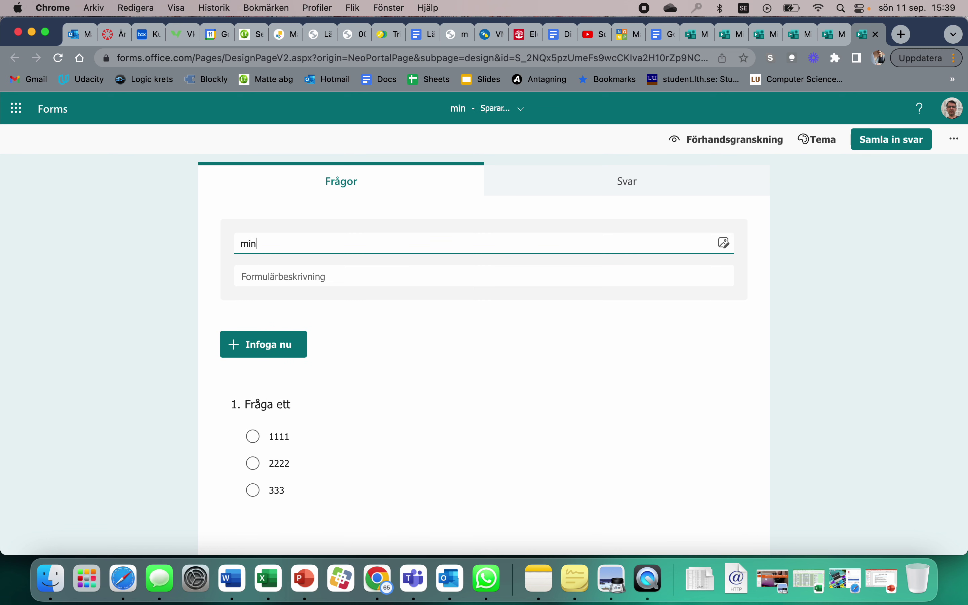
key("BackSpace")
key("BackSpace")
key("BackSpace")
type("Min enkät")
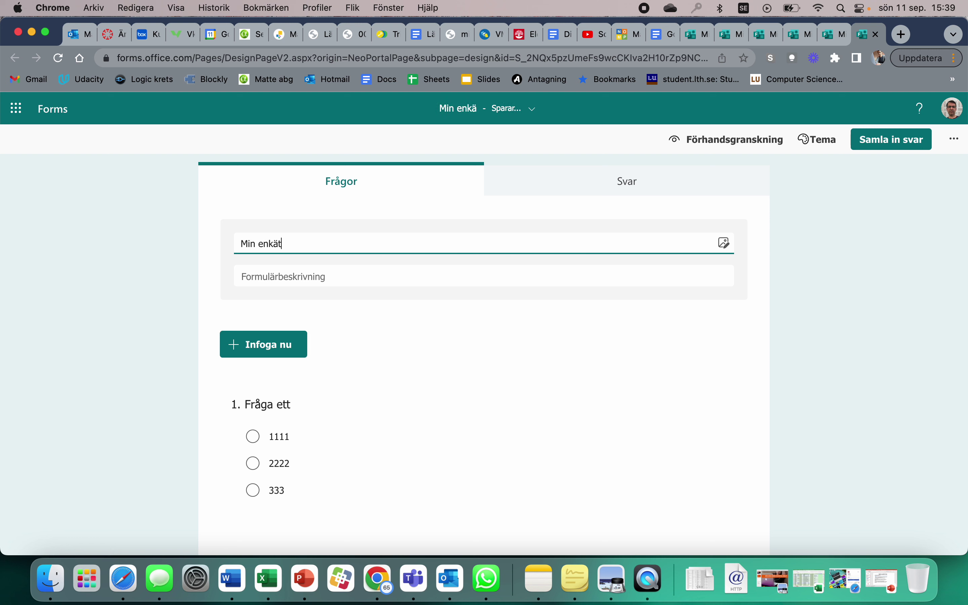
left_click(333, 270)
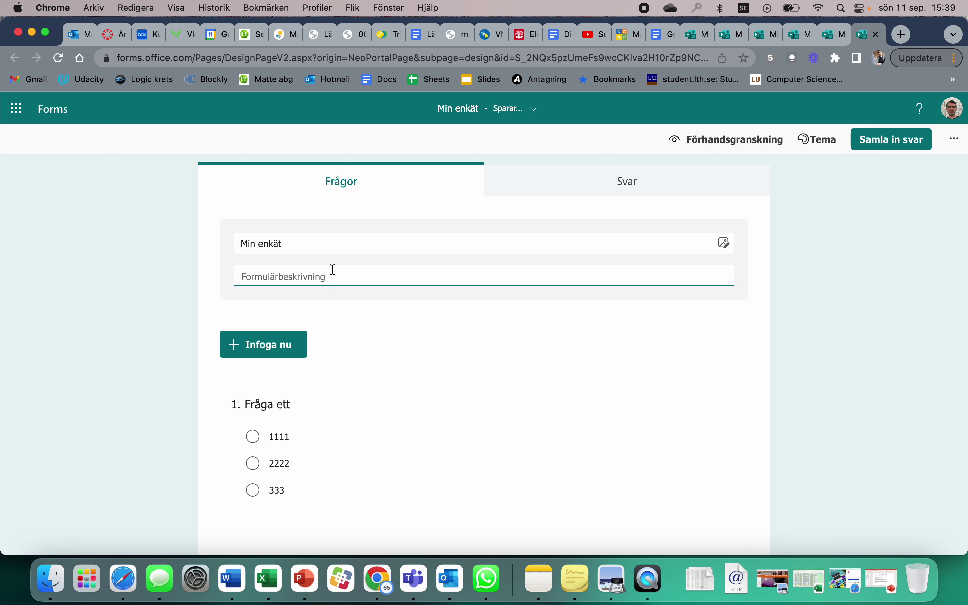
scroll(333, 270, "down", 4)
scroll(333, 270, "up", 4)
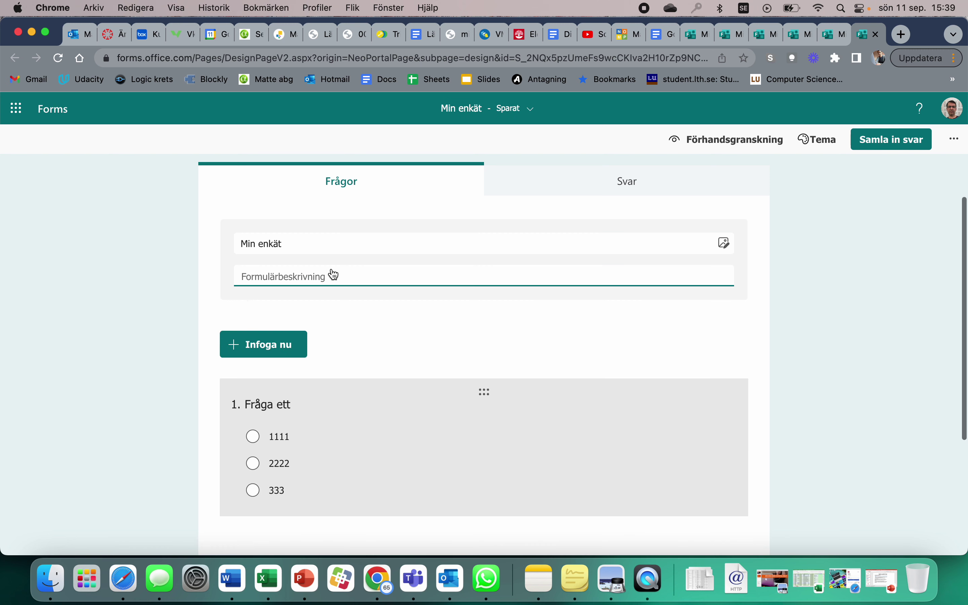
left_click(205, 307)
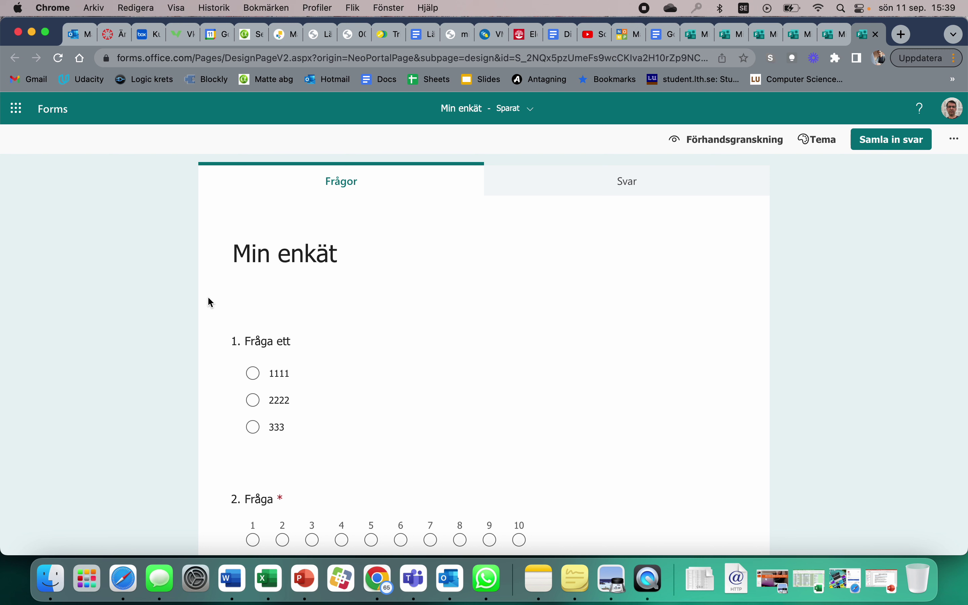
Review the form's questions and examine its responses overview
scroll(208, 298, "down", 4)
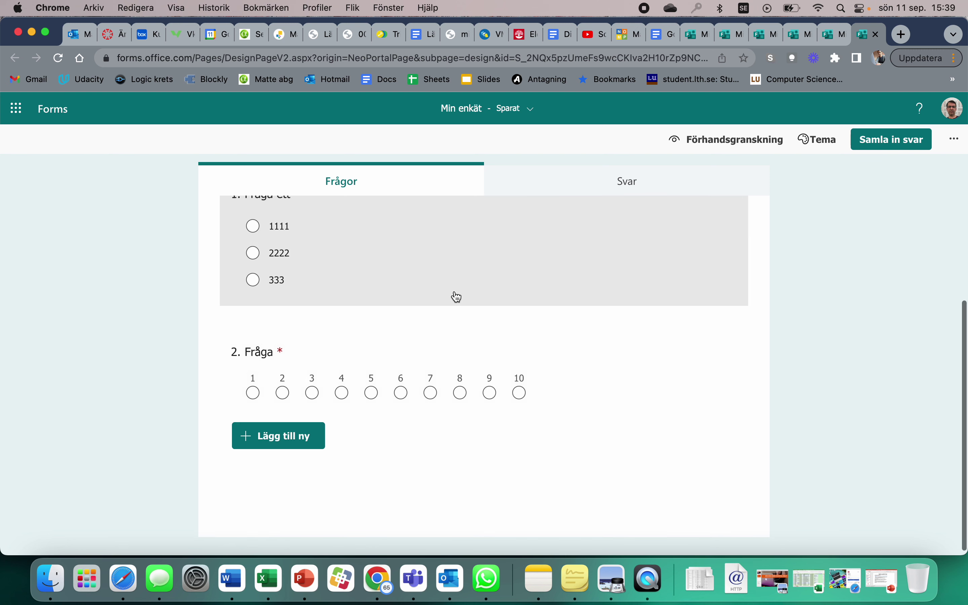
scroll(457, 296, "up", 4)
left_click(578, 190)
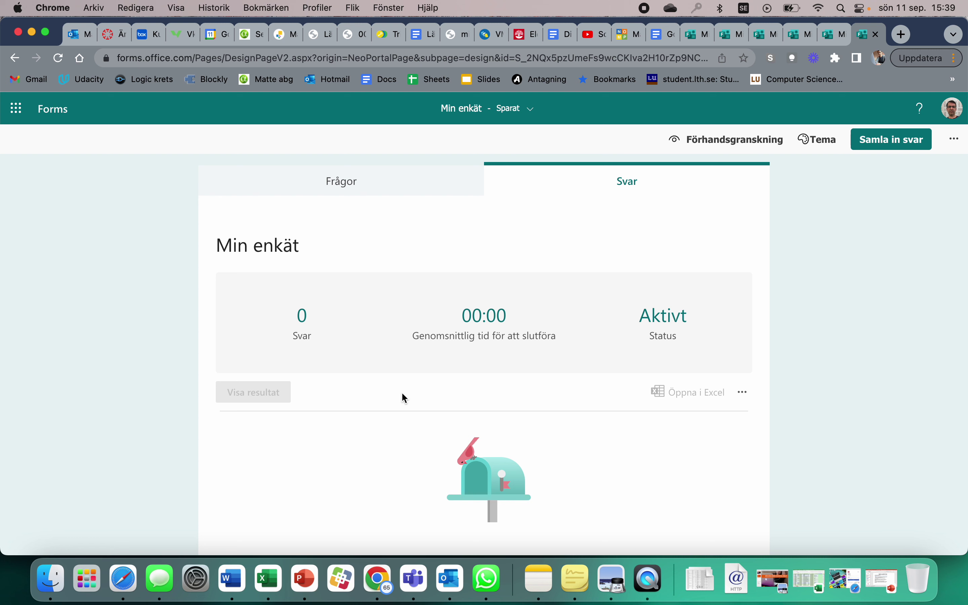
scroll(402, 394, "down", 2)
scroll(401, 394, "up", 2)
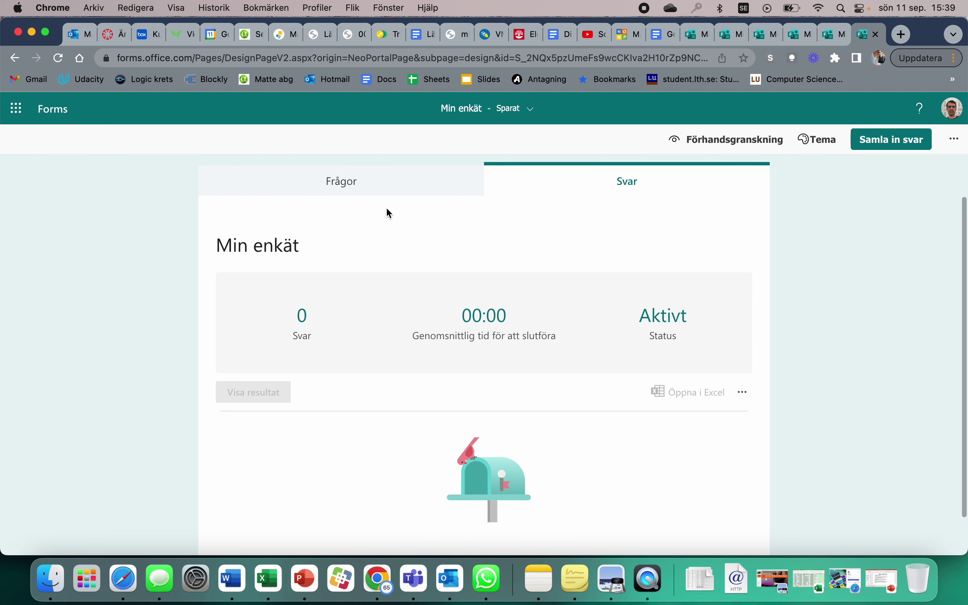
left_click(372, 188)
left_click(606, 185)
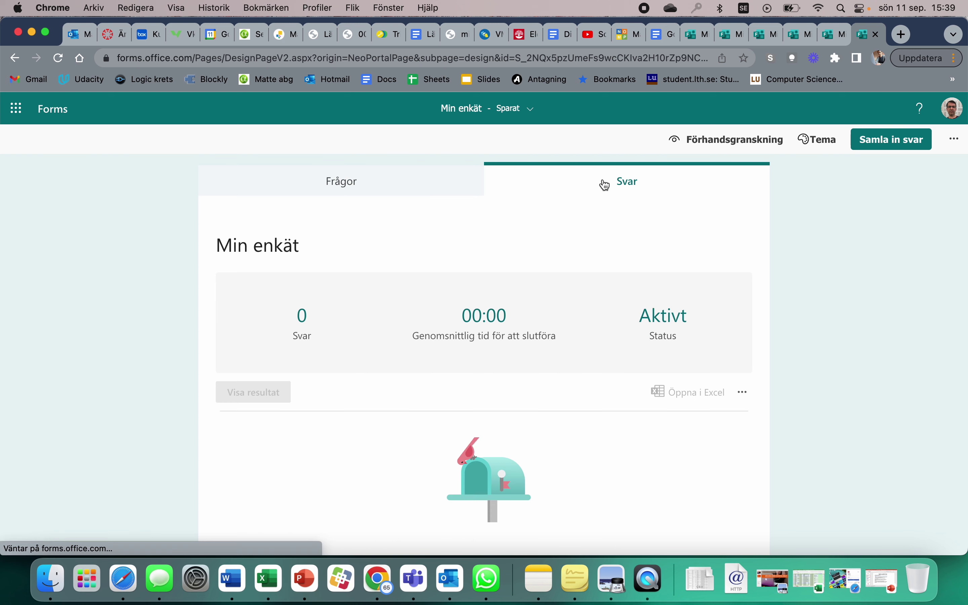
Open a preview of the form as respondents will see it
left_click(718, 141)
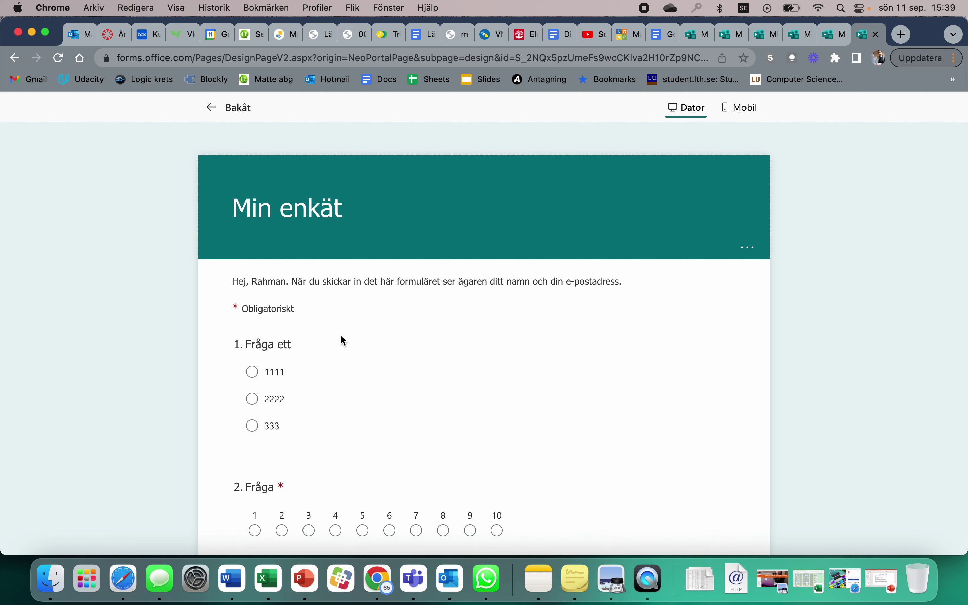
Examine the preview of the form in the computer and mobile layouts, and return to the question editor
scroll(386, 350, "down", 3)
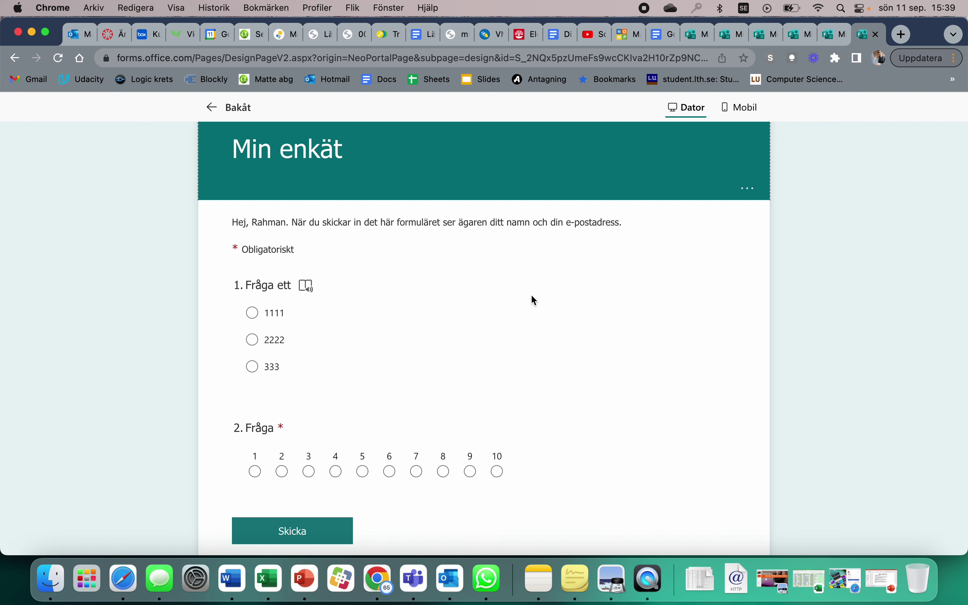
scroll(531, 298, "up", 3)
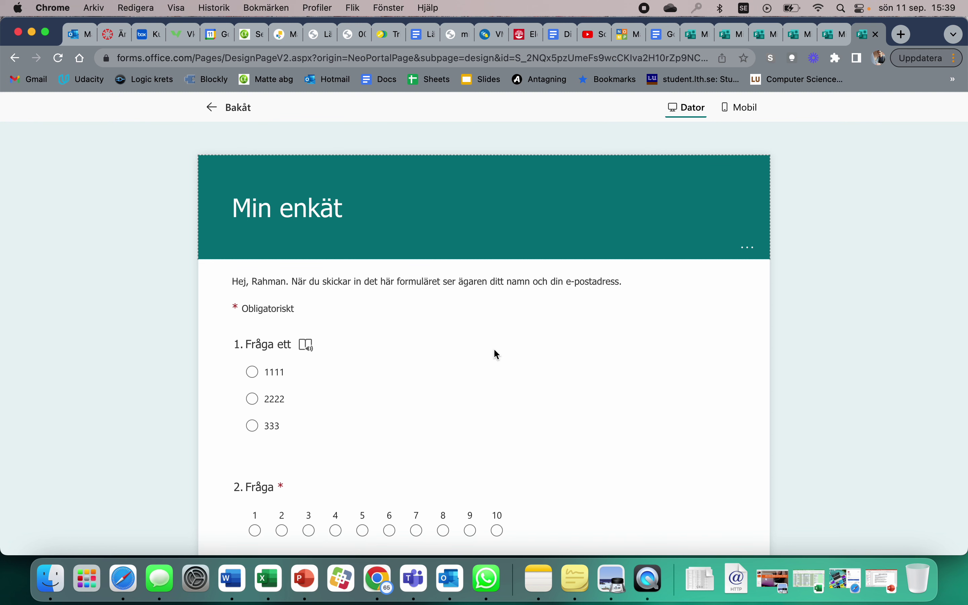
left_click(739, 108)
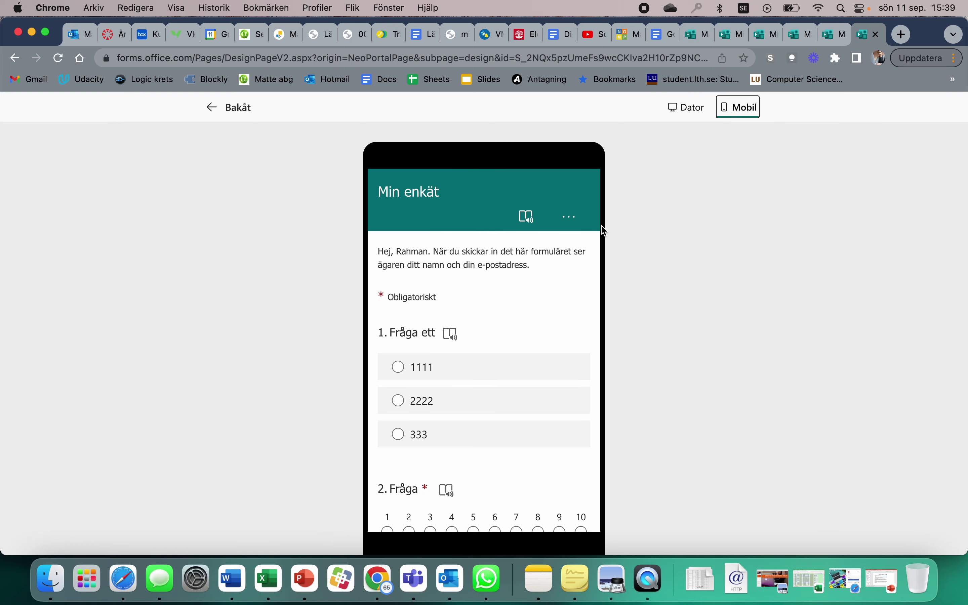
scroll(497, 408, "down", 5)
scroll(499, 408, "up", 5)
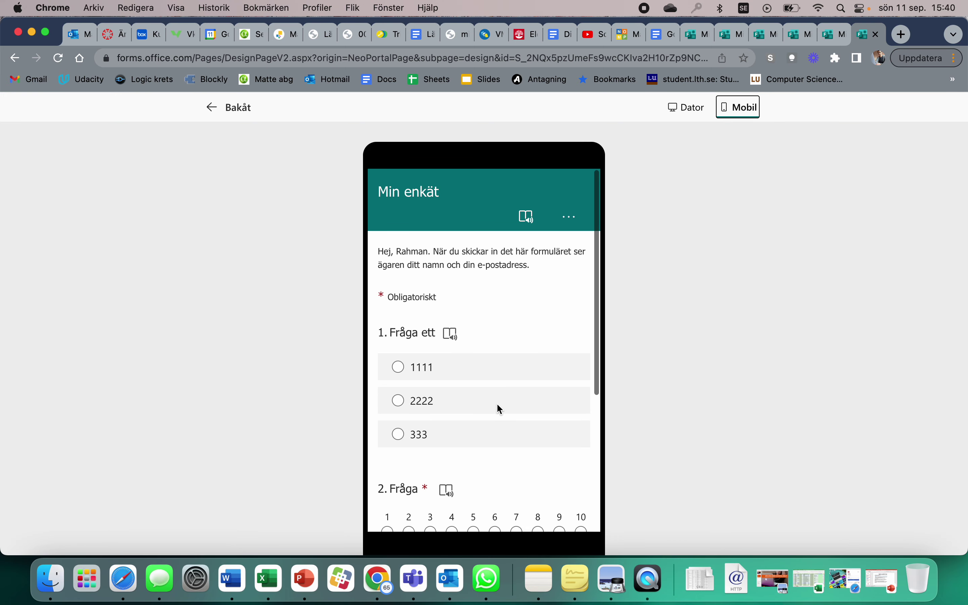
left_click(240, 114)
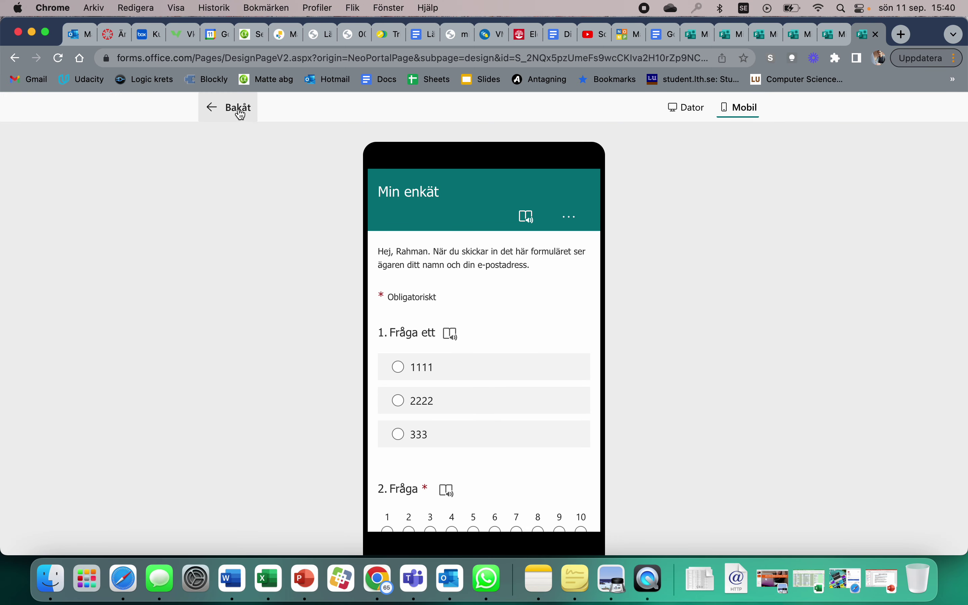
left_click(363, 183)
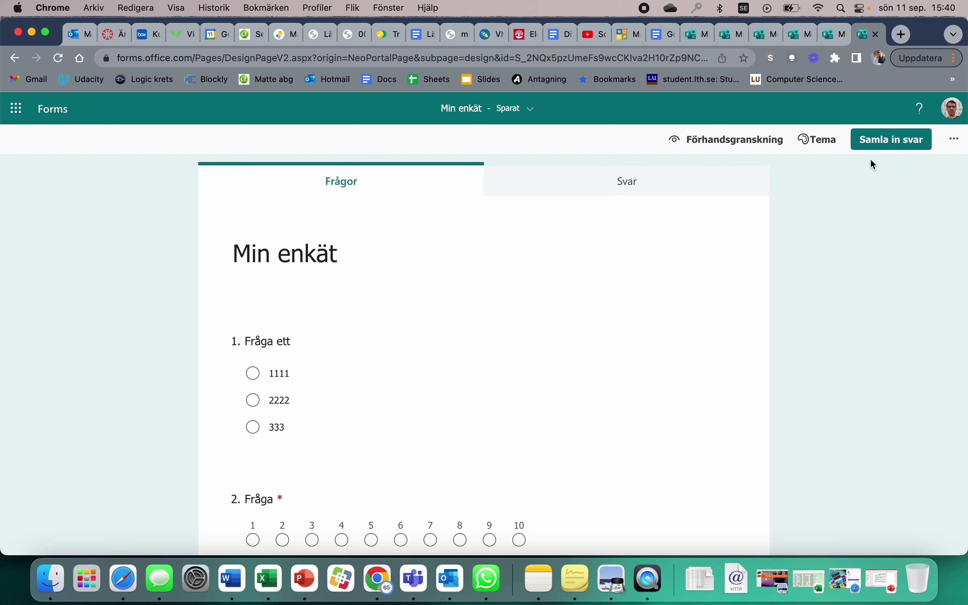
Shorten the response URL of "Min enkät" and copy the link for collecting responses
left_click(889, 143)
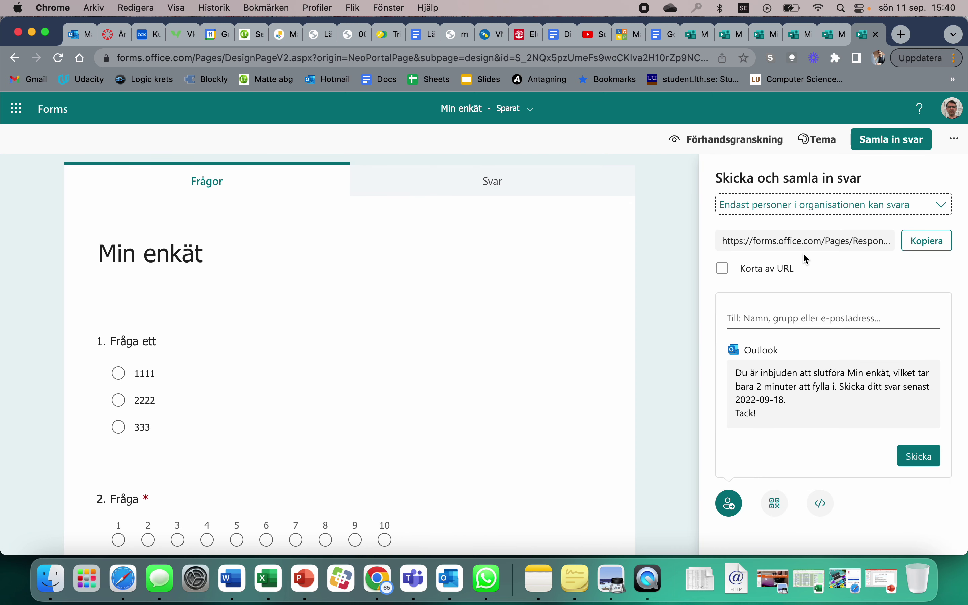
left_click(722, 268)
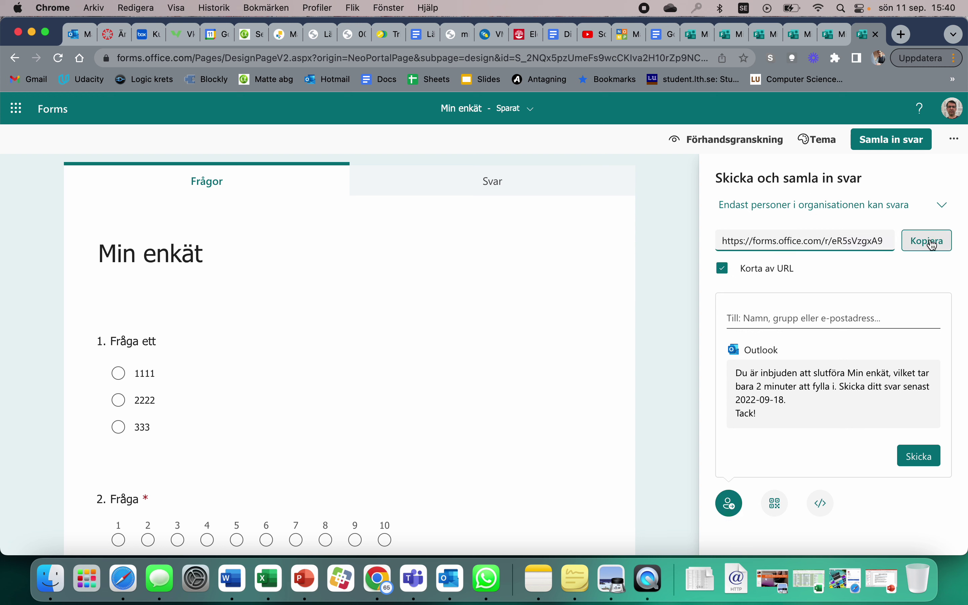
left_click(930, 241)
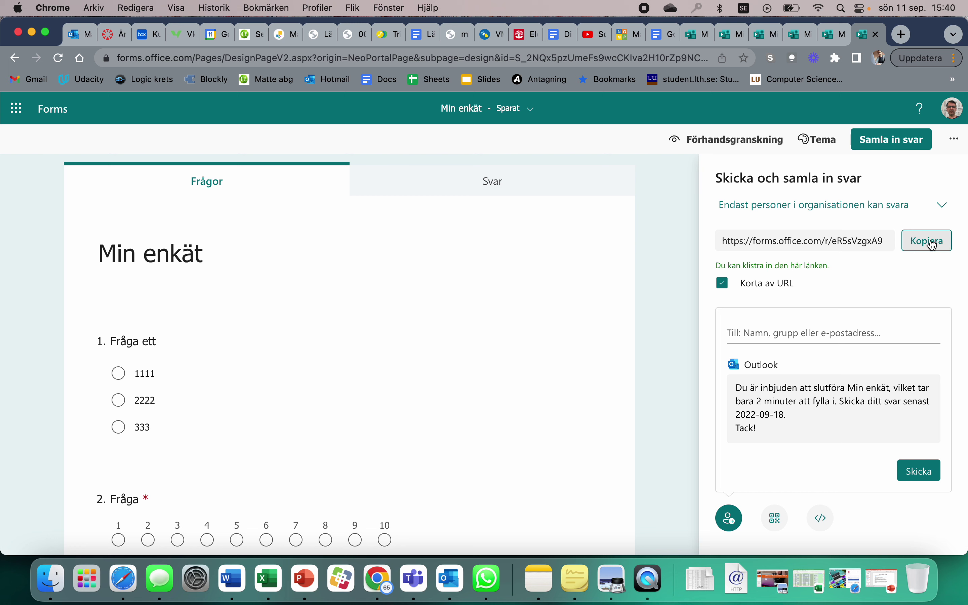
Switch to Microsoft Teams, view the posts in the Allmänt channel of the 4A SAN team, and return to the form in Chrome
left_click(418, 588)
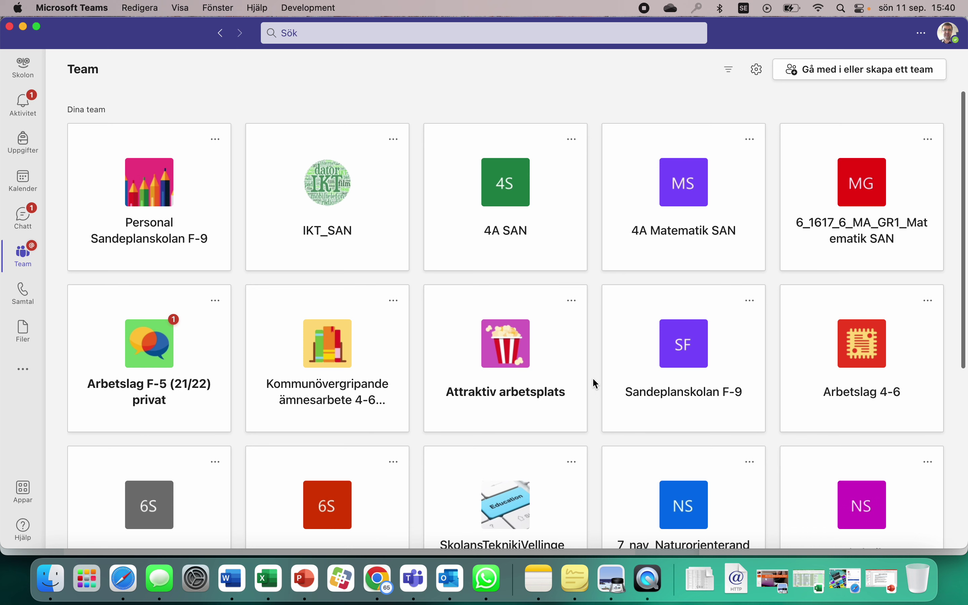
left_click(502, 198)
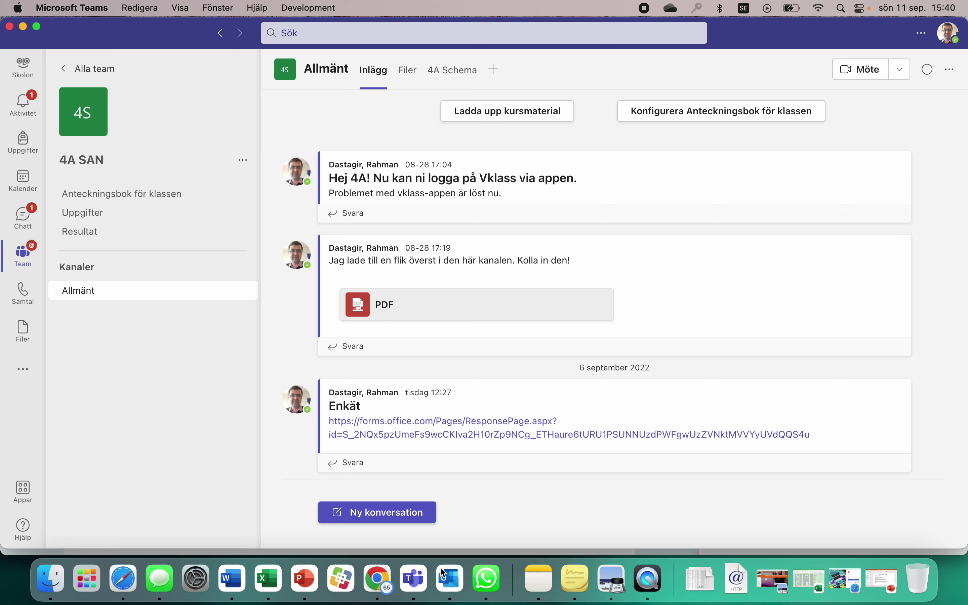
left_click(412, 589)
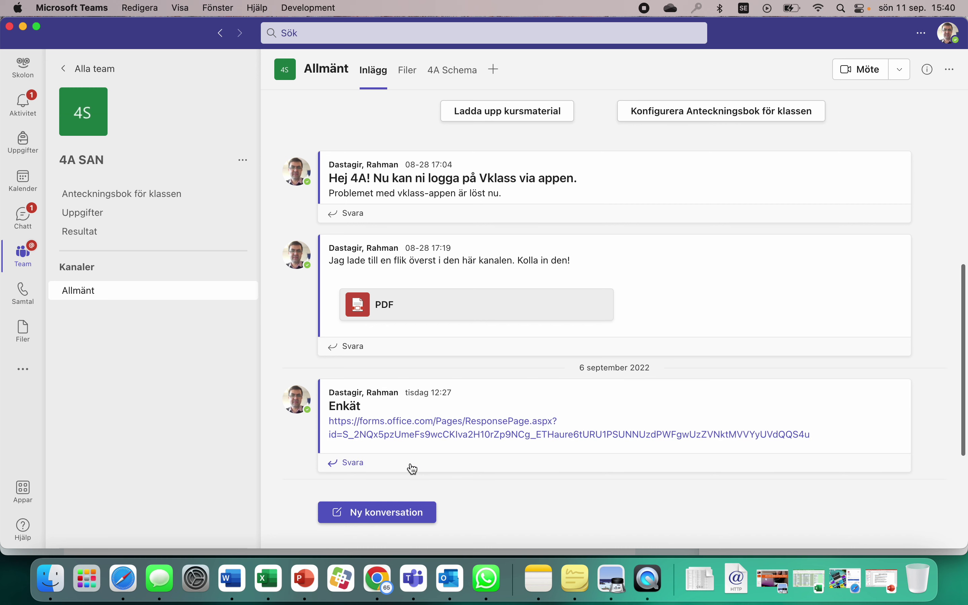
key("super+Tab")
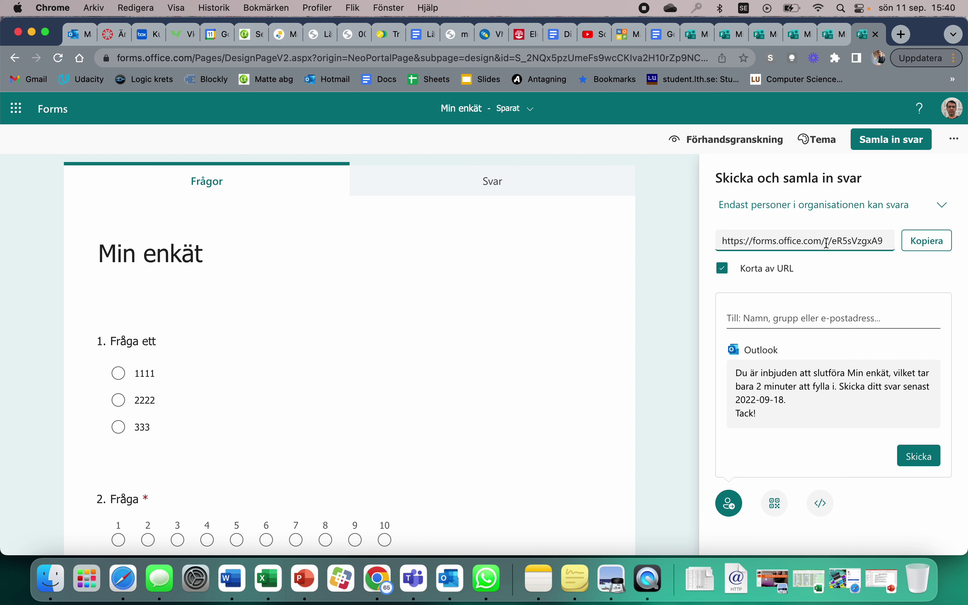
Look over the invitation recipient field, the responses overview and the questions of "Min enkät"
left_click(758, 316)
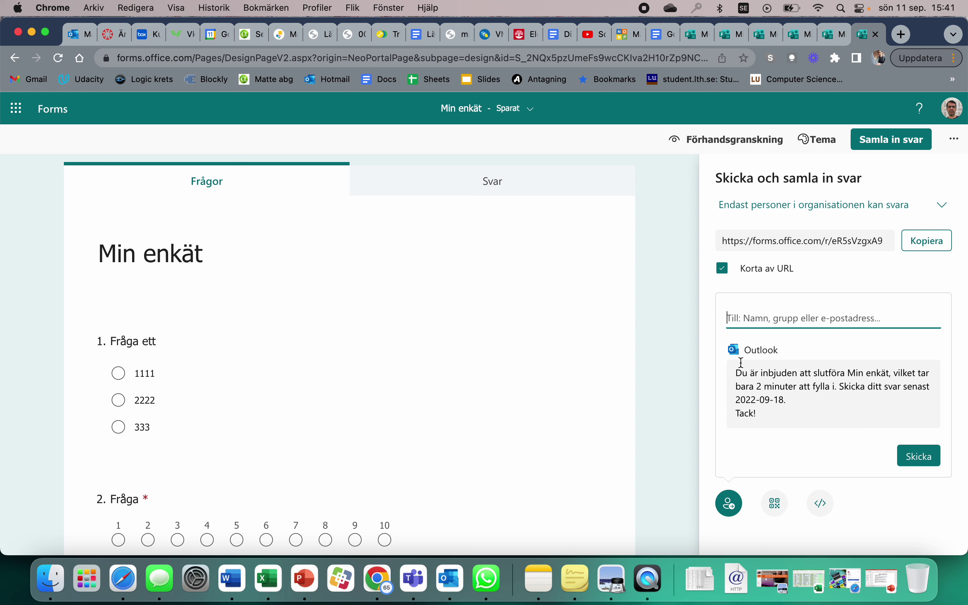
left_click(507, 187)
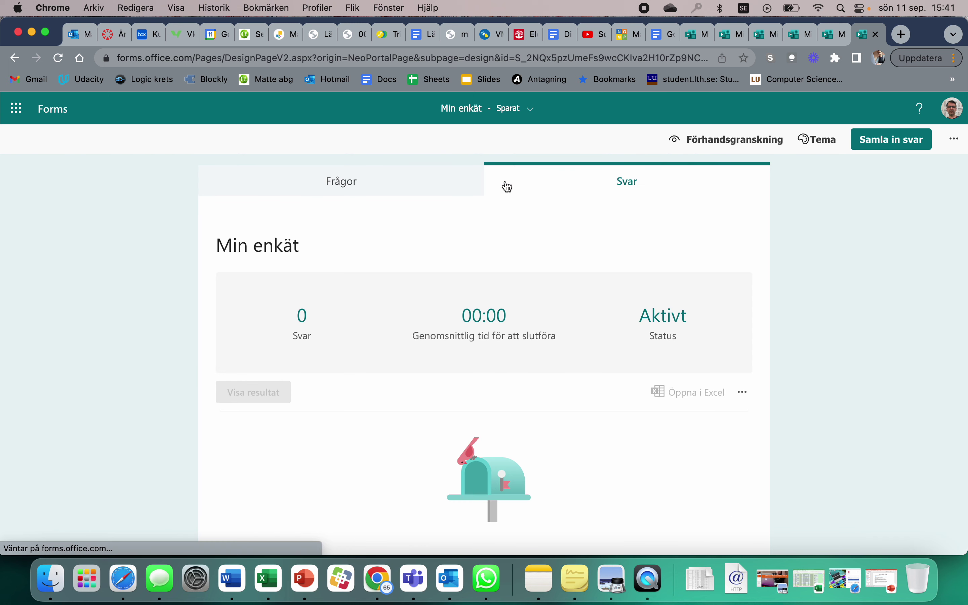
left_click(394, 187)
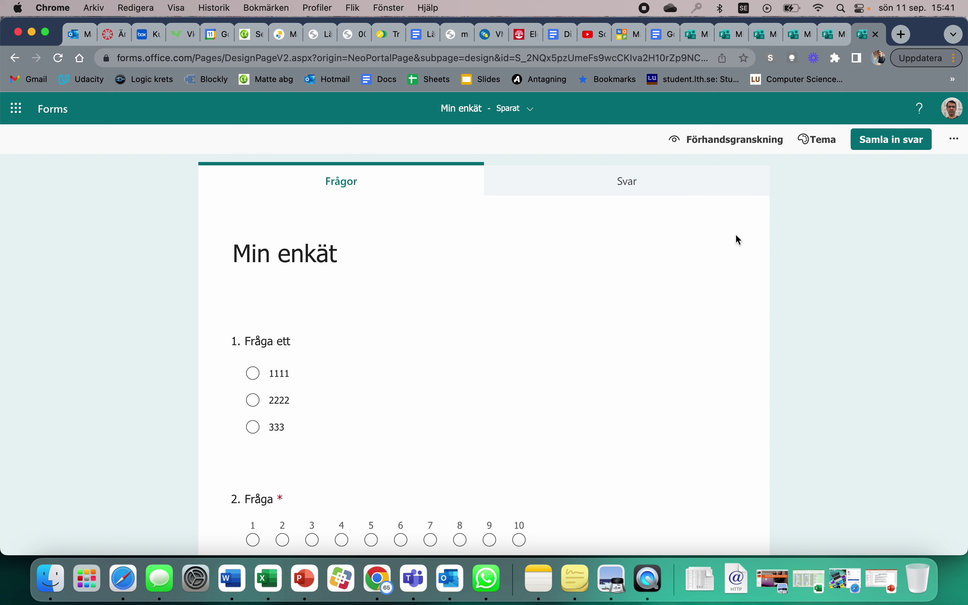
scroll(624, 394, "down", 4)
scroll(626, 393, "up", 4)
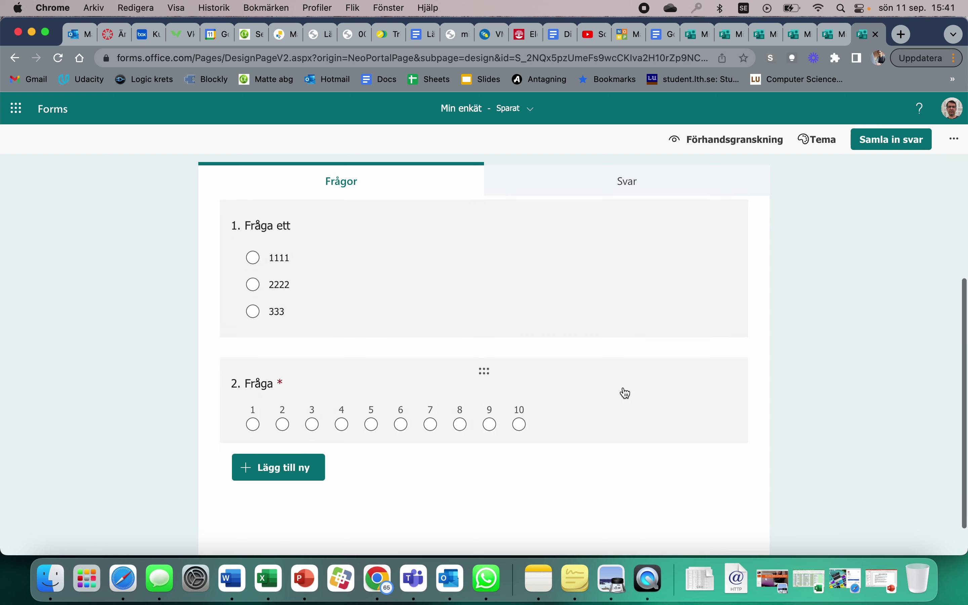
scroll(625, 393, "down", 4)
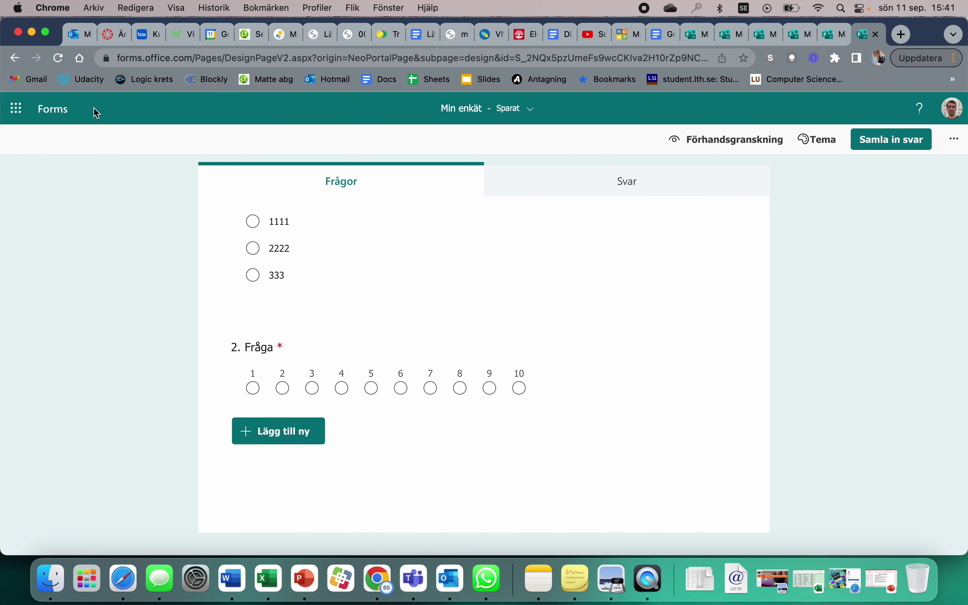
Open the existing form "Elevenkät 4a sept22" from the forms overview and copy its shortened response link
left_click(55, 116)
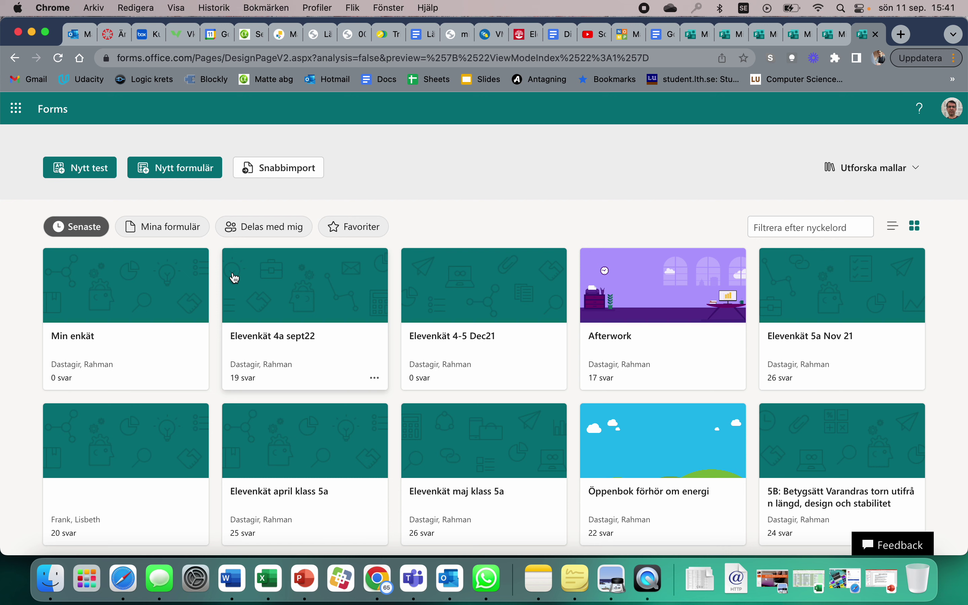
left_click(308, 302)
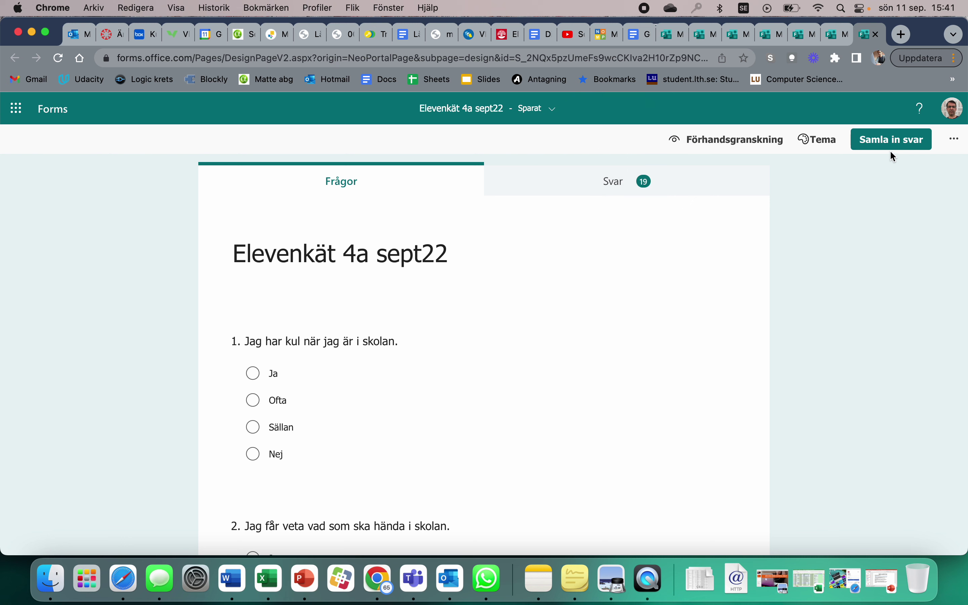
left_click(898, 141)
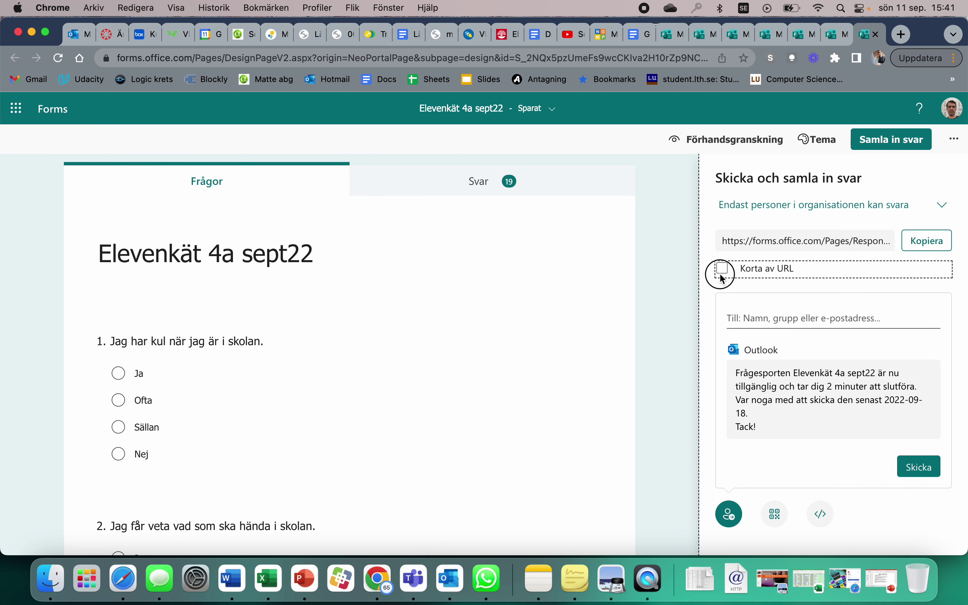
left_click(722, 270)
left_click(928, 241)
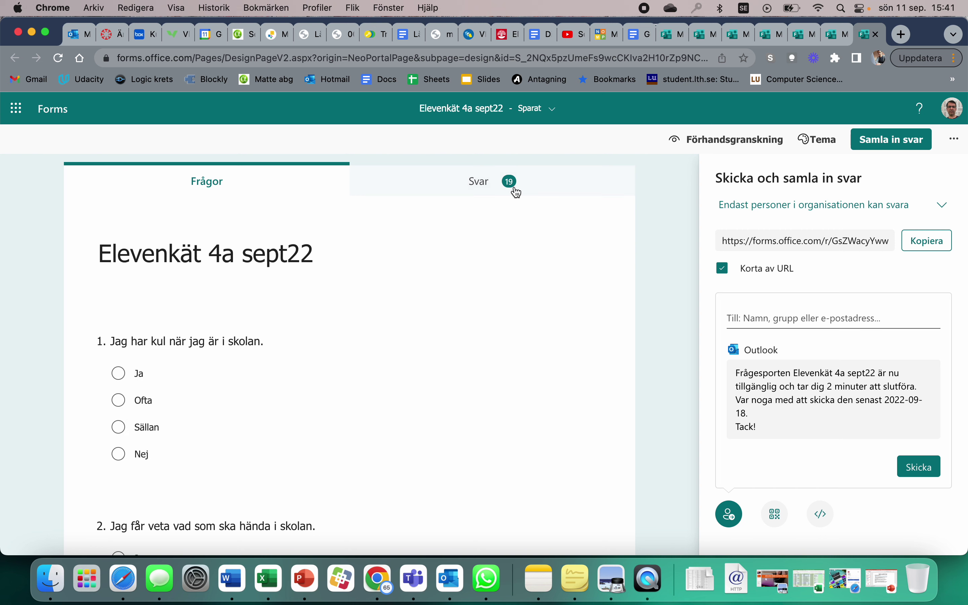
Review the responses summary and sending options of "Elevenkät 4a sept22", and return to its questions
left_click(508, 191)
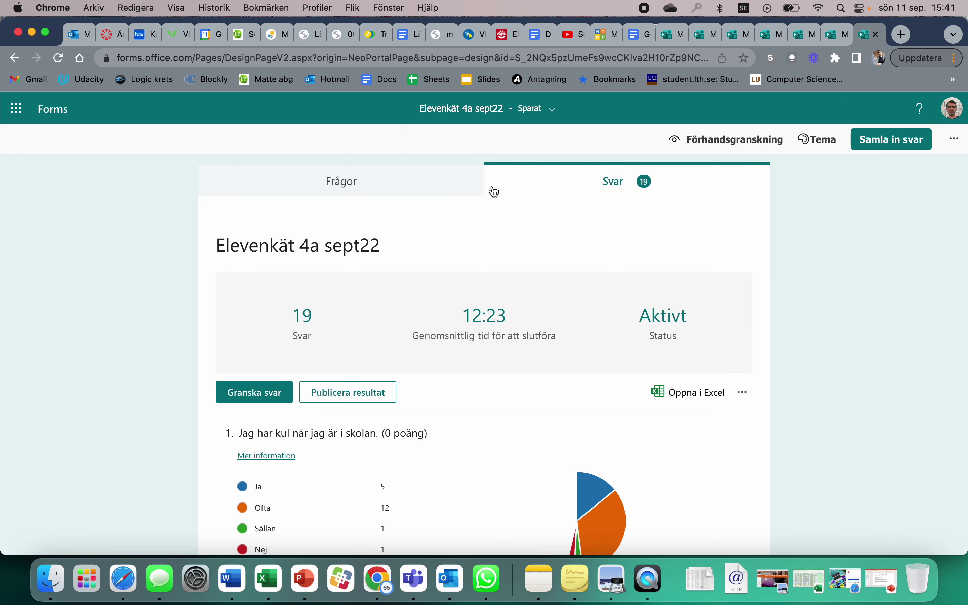
left_click(391, 188)
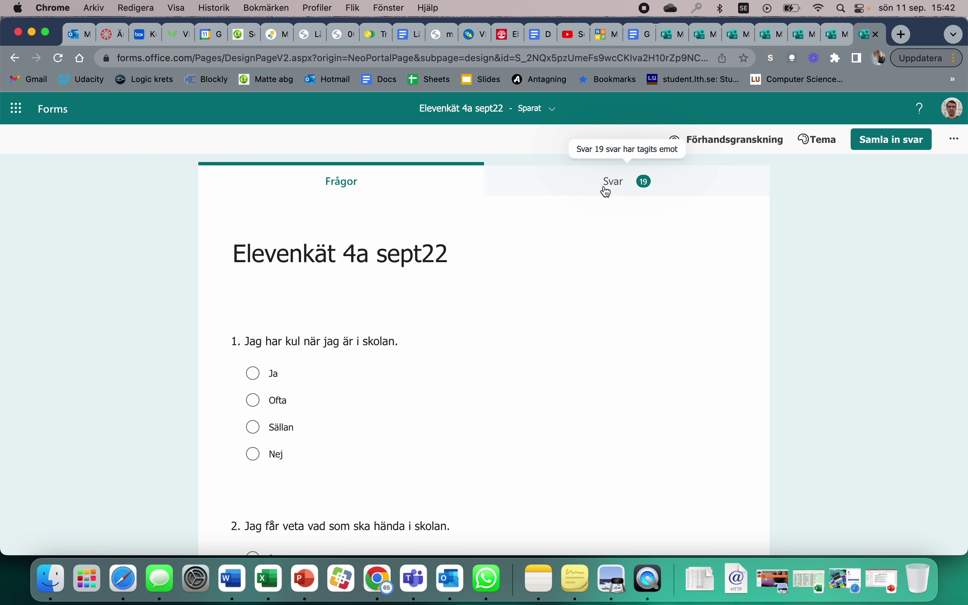
left_click(886, 139)
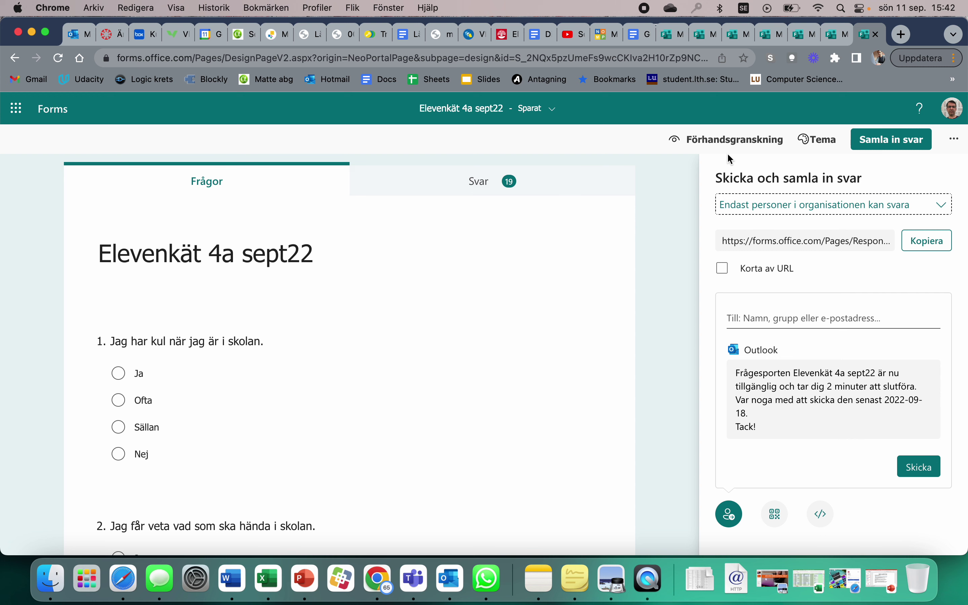
left_click(484, 190)
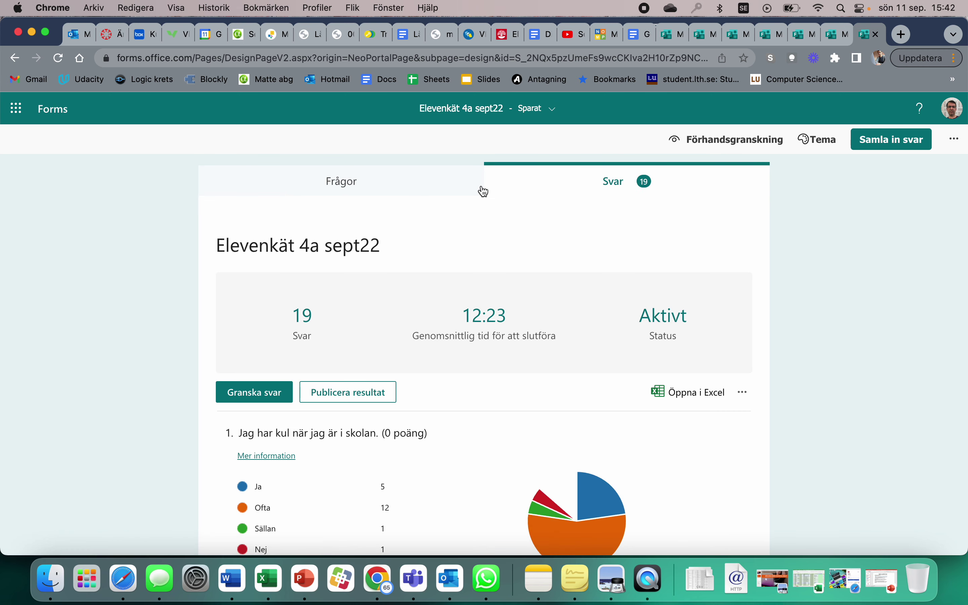
left_click(420, 185)
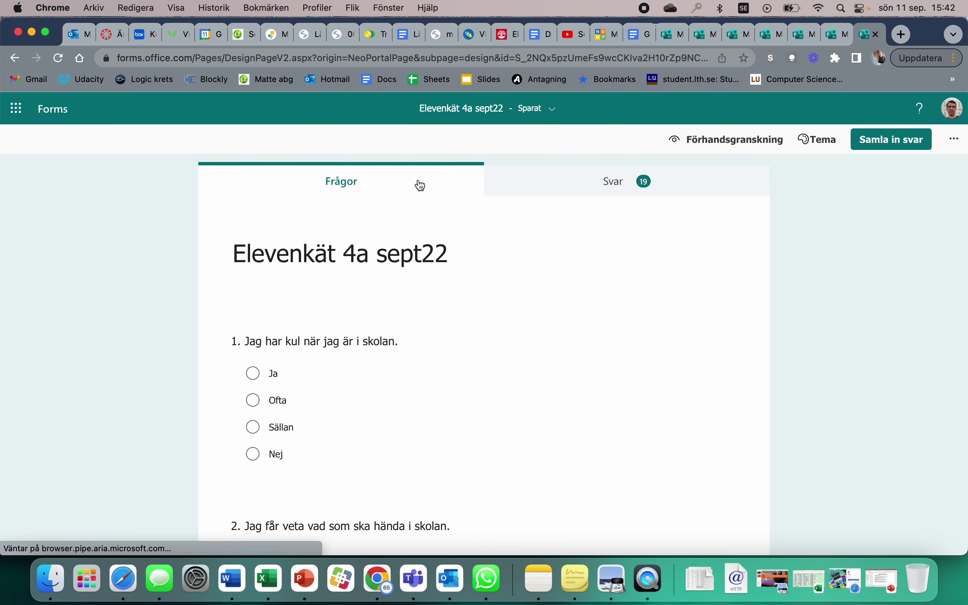
Open the collaborate or duplicate options for "Elevenkät 4a sept22" and copy the link for collaborating on the form
left_click(958, 140)
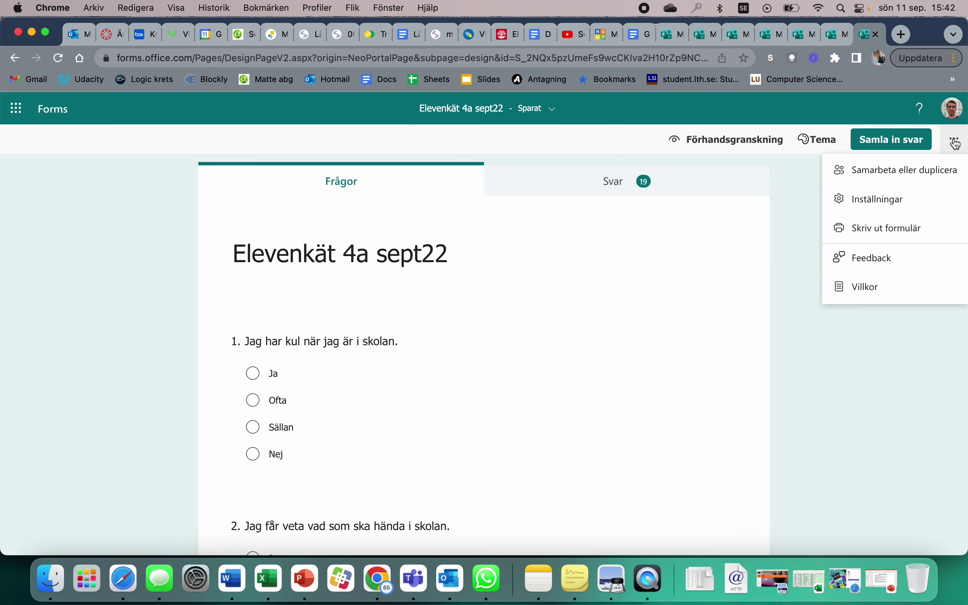
left_click(887, 173)
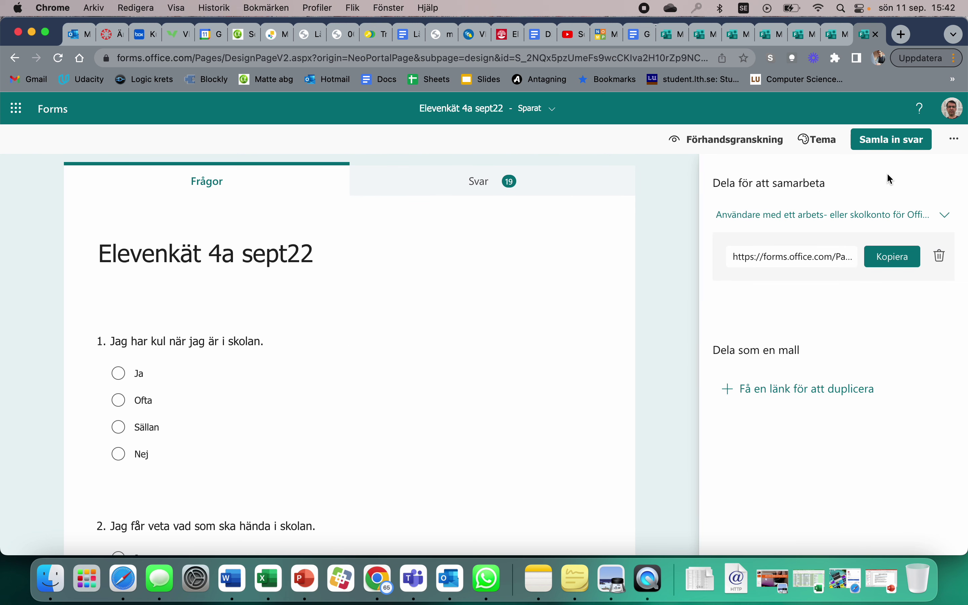
left_click(898, 260)
left_click(892, 262)
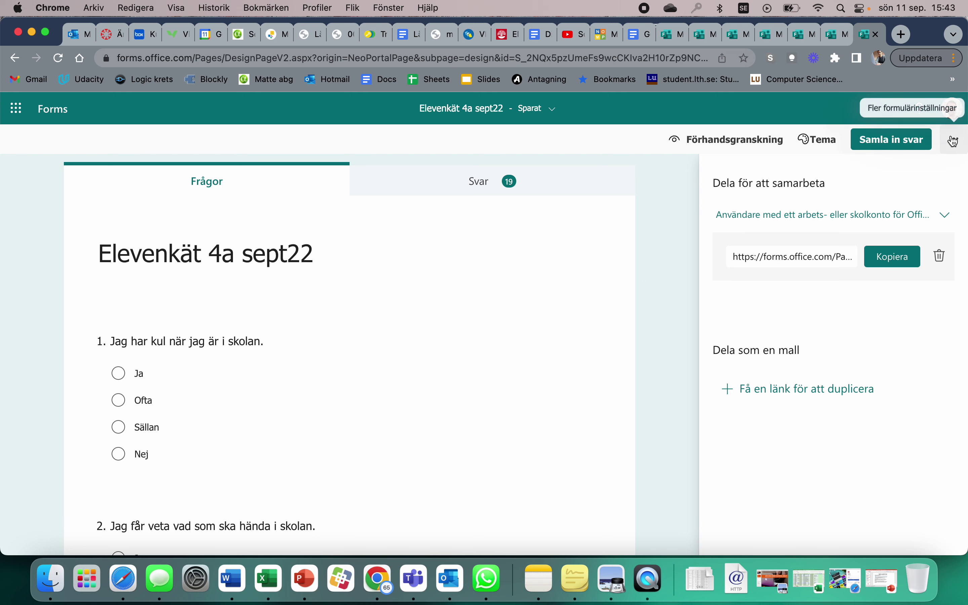
Check who may respond to "Elevenkät 4a sept22", and copy its response link with the URL shortened
left_click(884, 144)
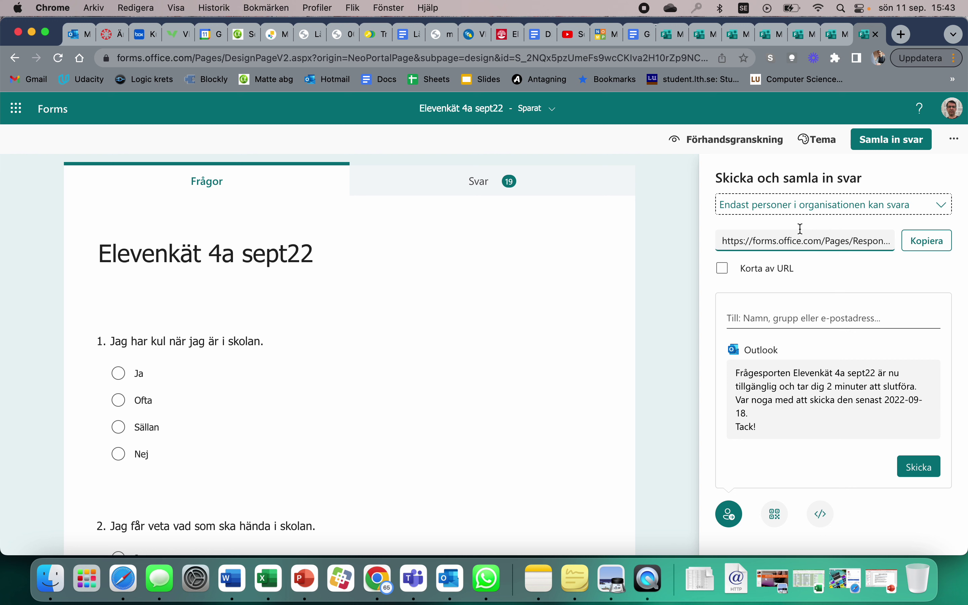
left_click(910, 211)
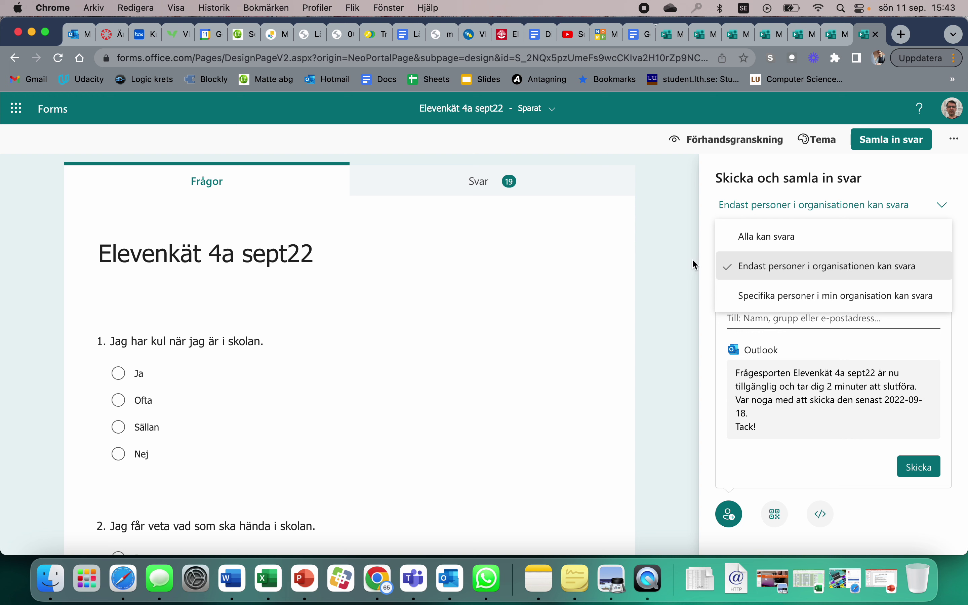
left_click(703, 265)
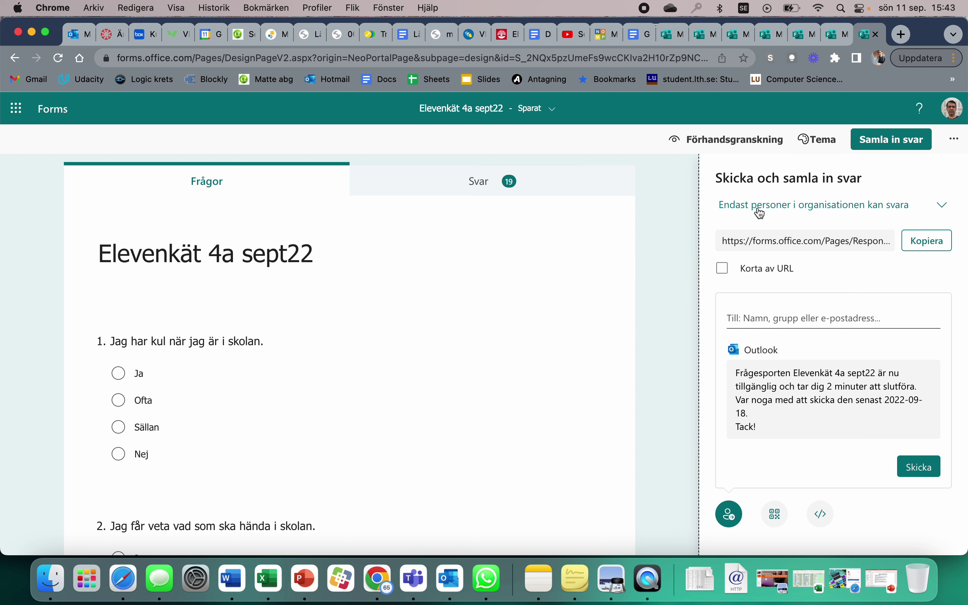
left_click(723, 268)
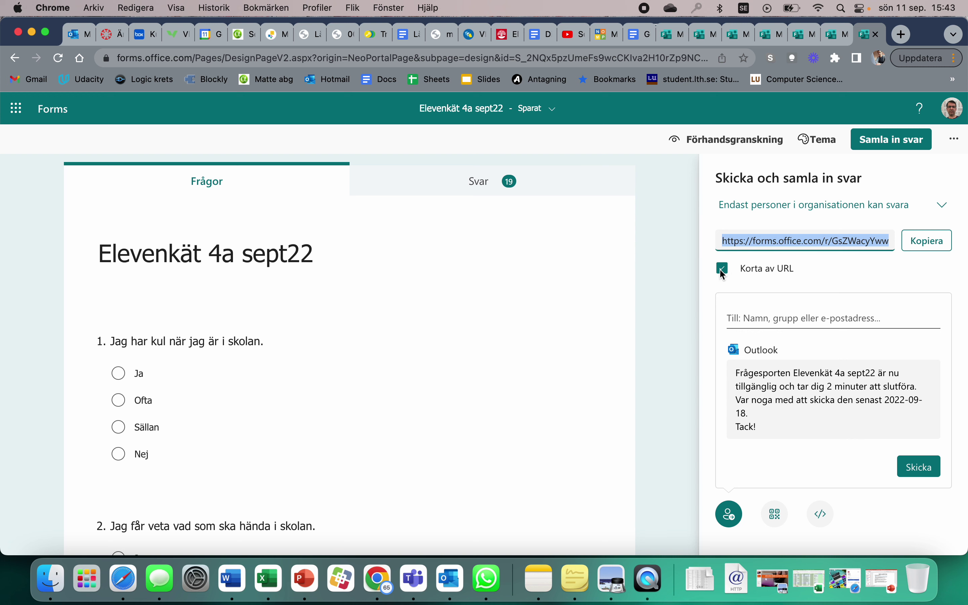
left_click(928, 241)
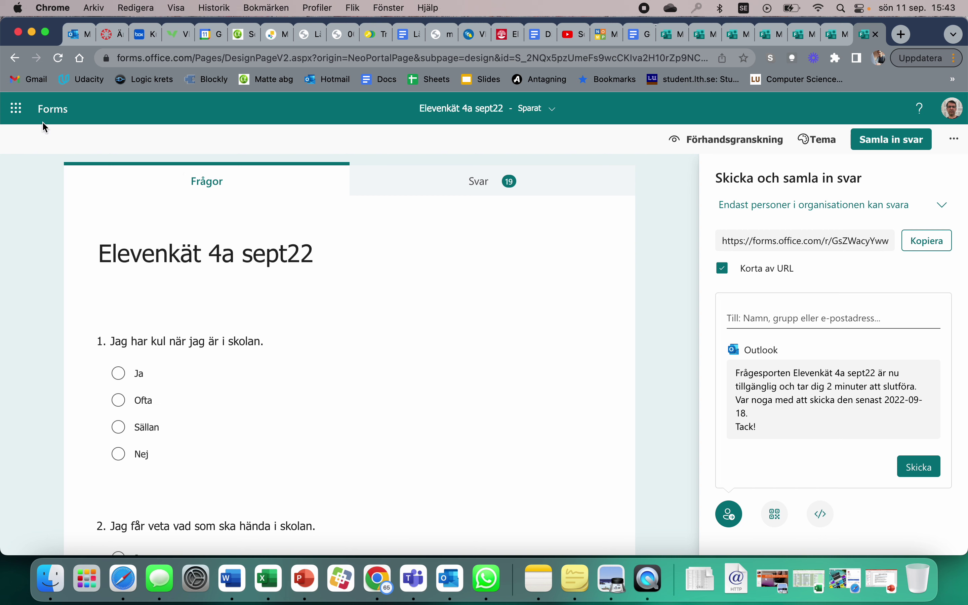
Return to the forms overview and make a copy of the form "Elevenkät 4a sept22"
left_click(54, 112)
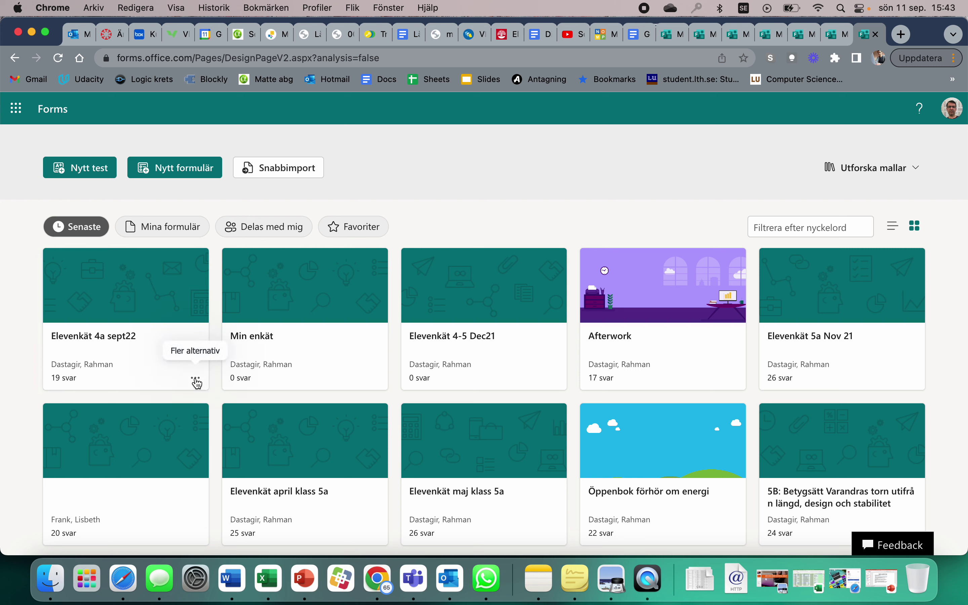
left_click(196, 381)
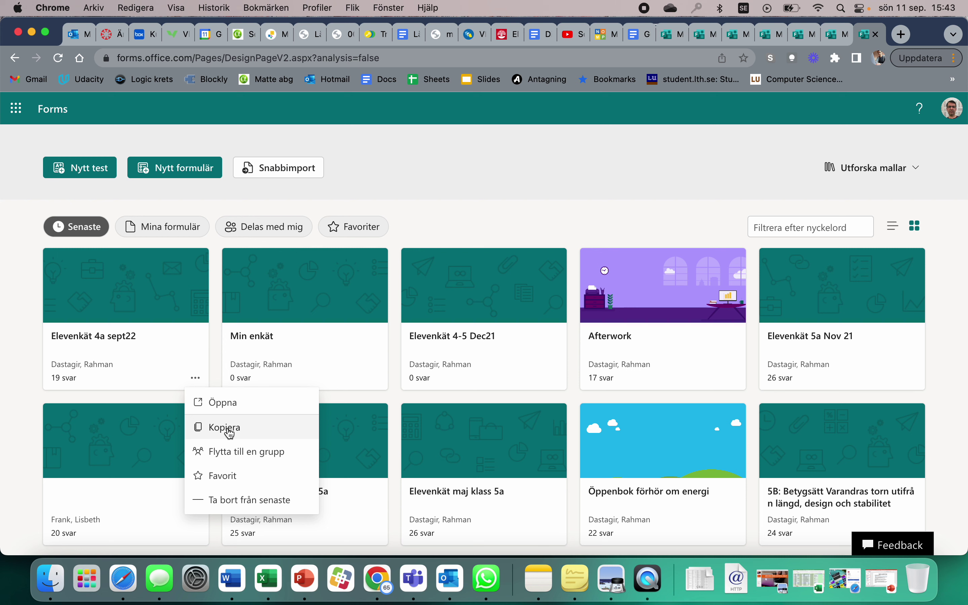
left_click(229, 433)
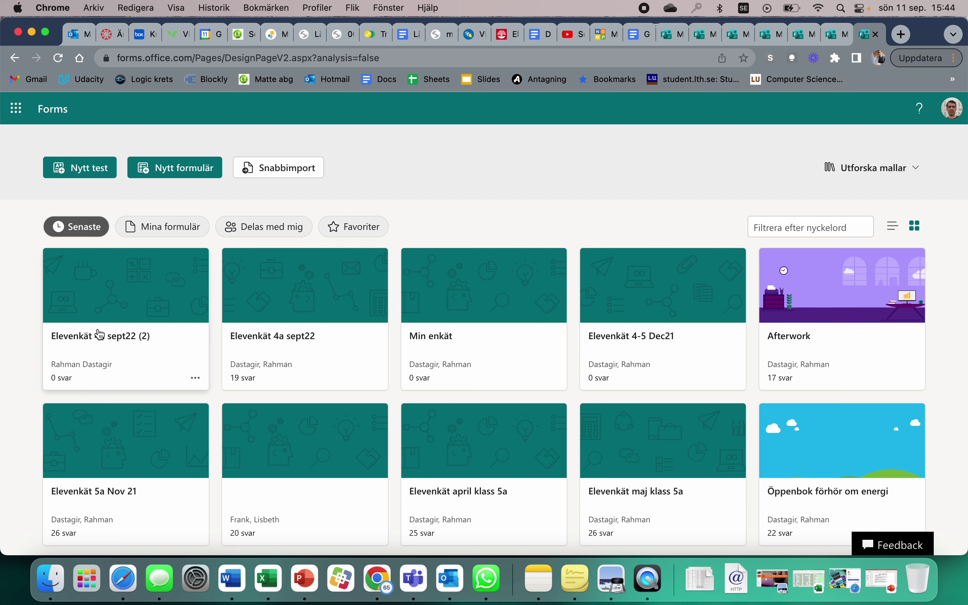
Open the copied form "Elevenkät 4a sept22 (2)" and change its title to "Elevenkät 4a okt22"
left_click(116, 342)
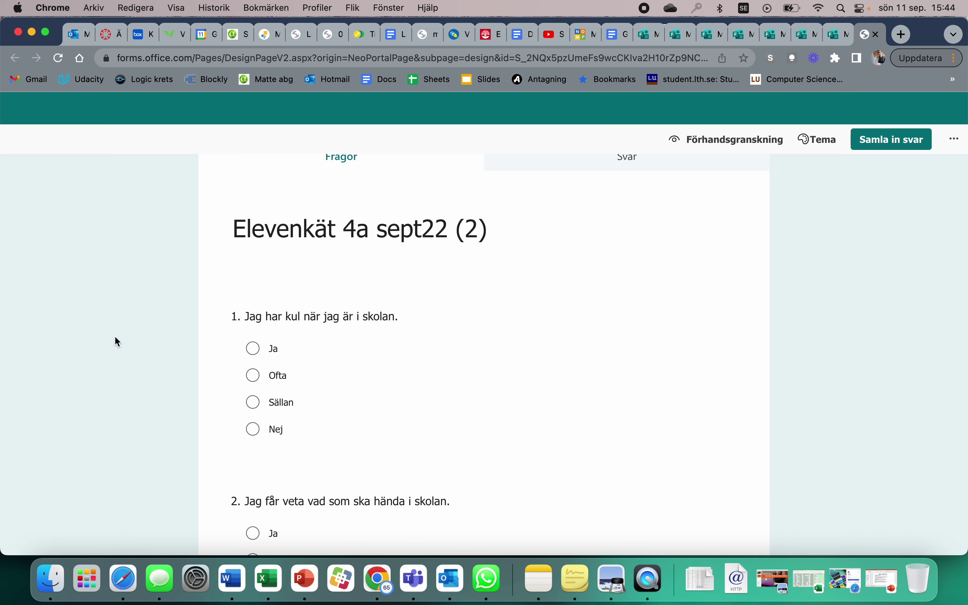
left_click(497, 250)
left_click(495, 249)
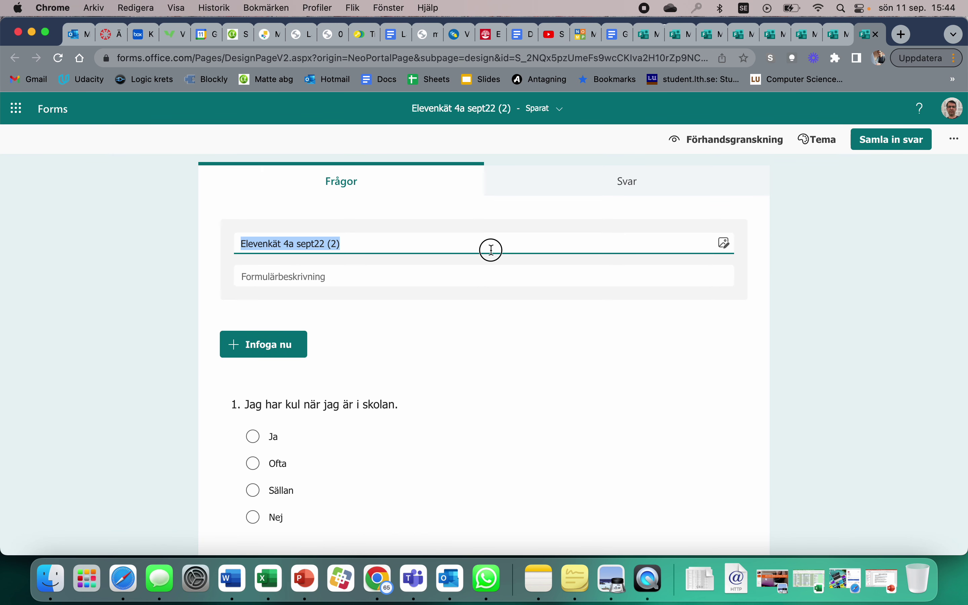
key("BackSpace")
key("BackSpace")
key("BackSpace")
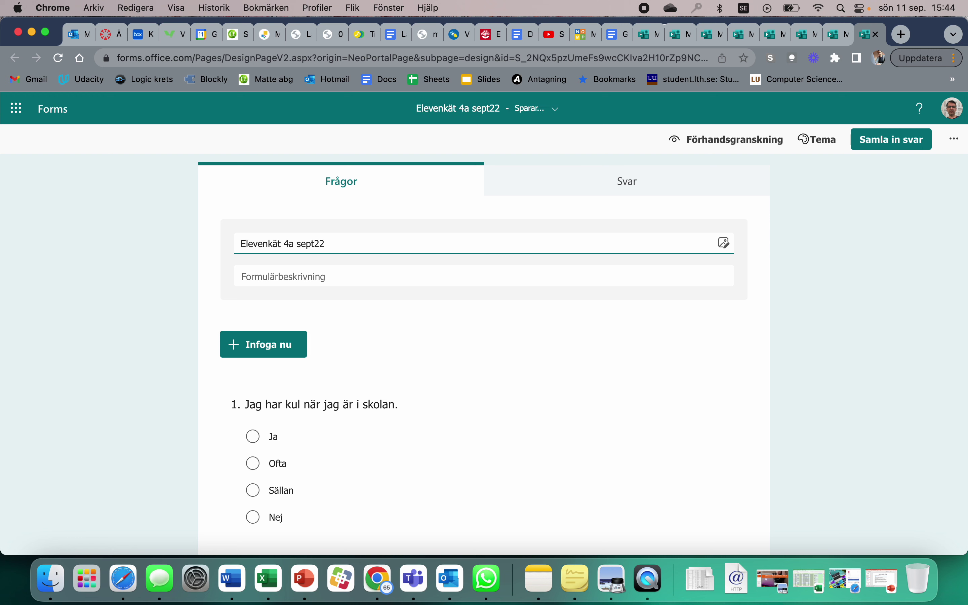
key("BackSpace")
key("BackSpace")
key("BackSpace")
key("BackSpace")
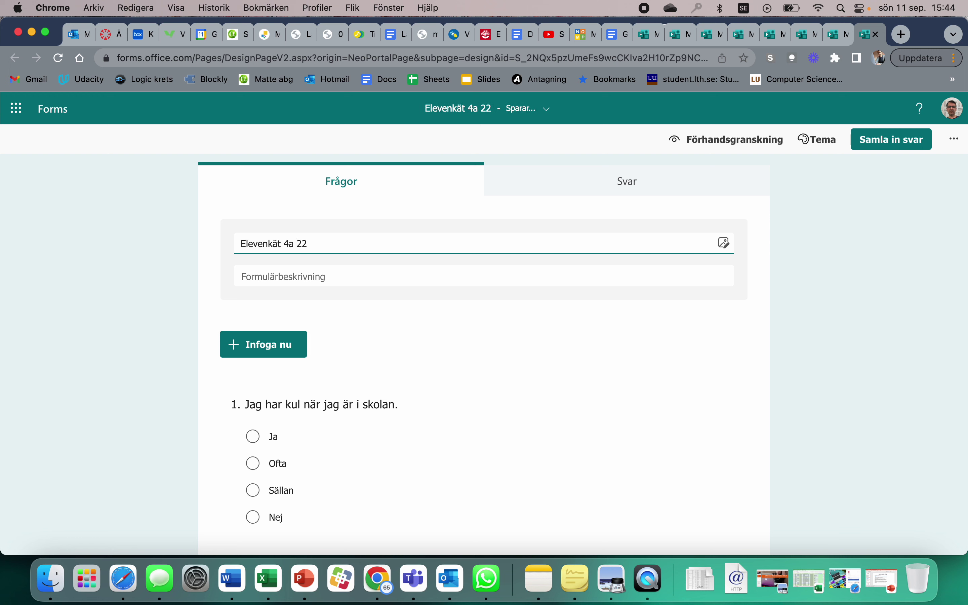
type("okt")
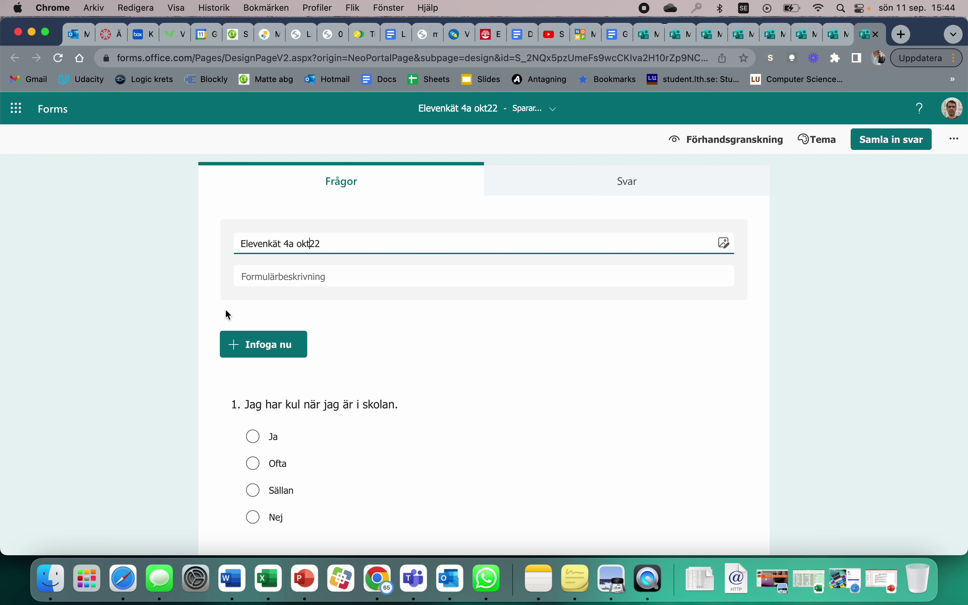
left_click(209, 303)
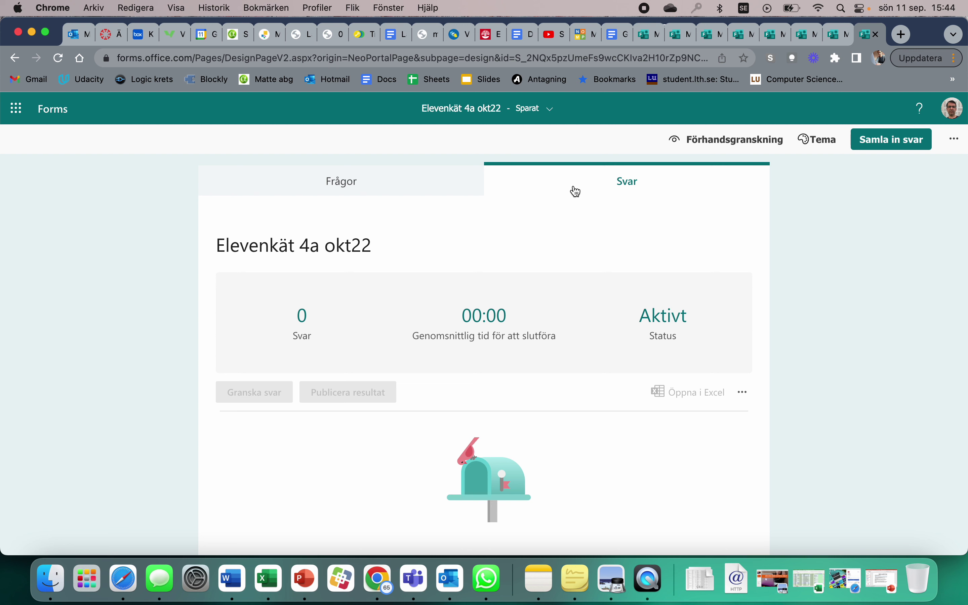
Return to the questions of "Elevenkät 4a okt22" and apply the plain bright blue colour theme to the form
left_click(425, 193)
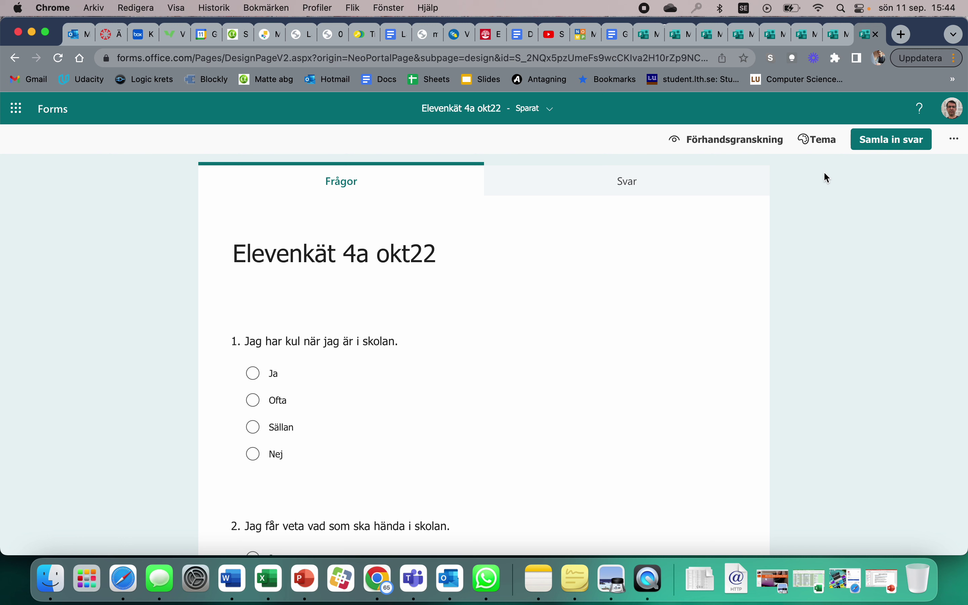
left_click(816, 146)
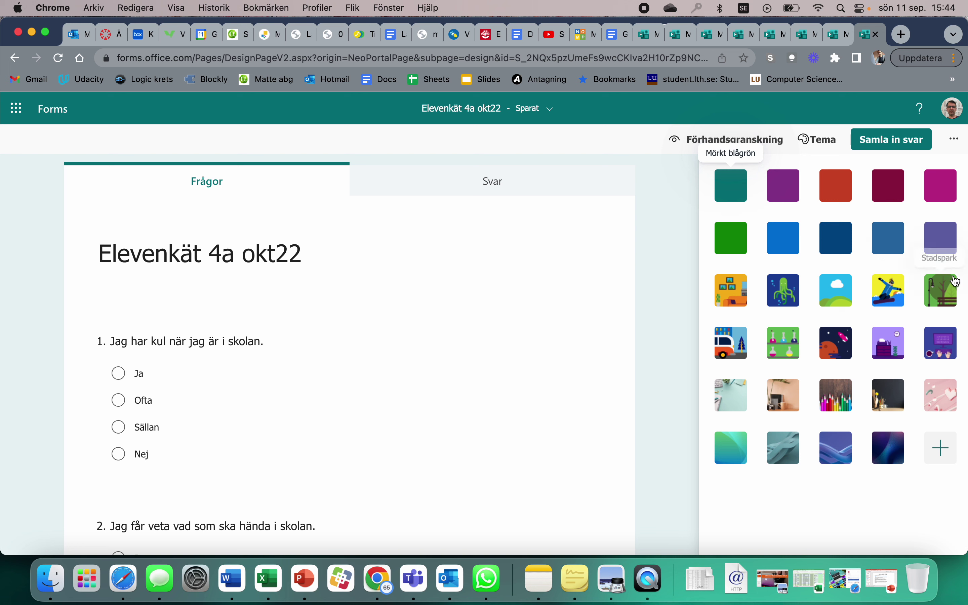
left_click(785, 248)
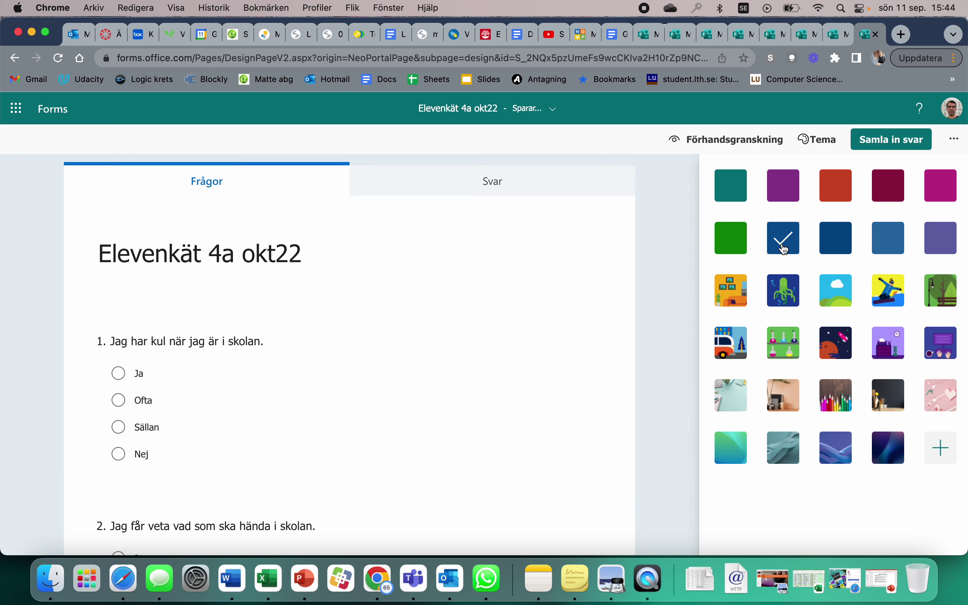
left_click(607, 363)
Check the responses page of "Elevenkät 4a okt22", preview its questions in the computer view, and return to the forms overview
left_click(522, 187)
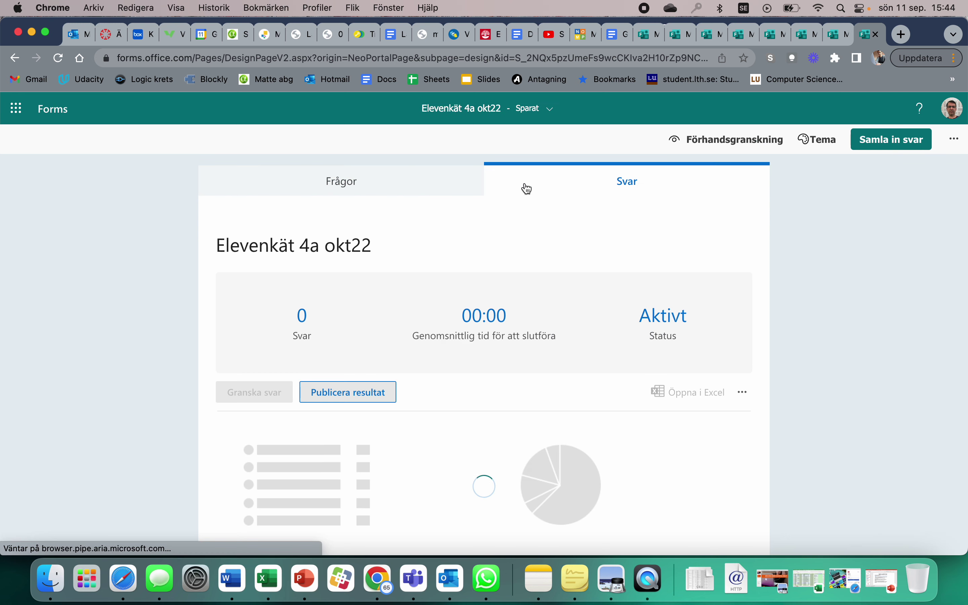
left_click(410, 191)
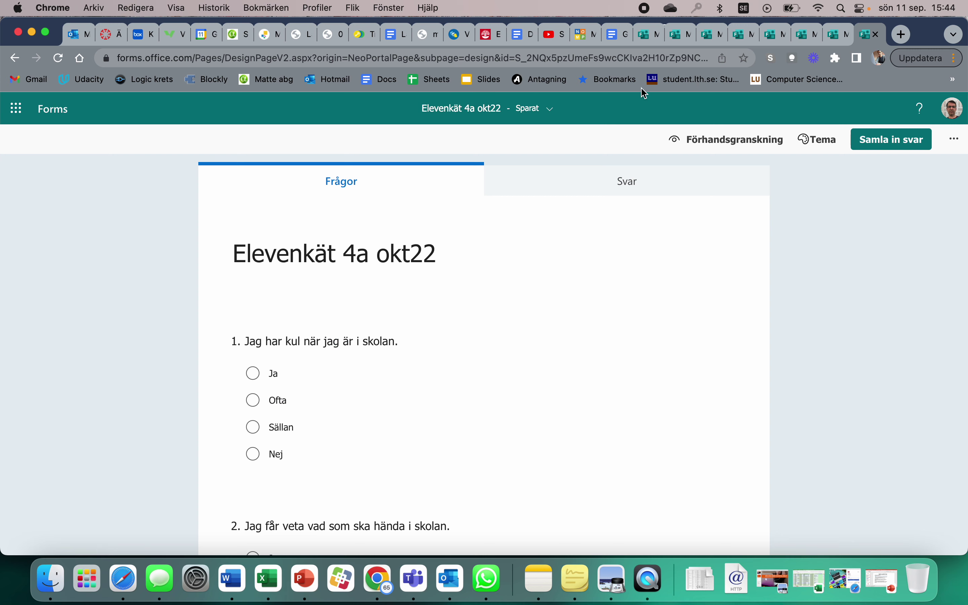
left_click(733, 142)
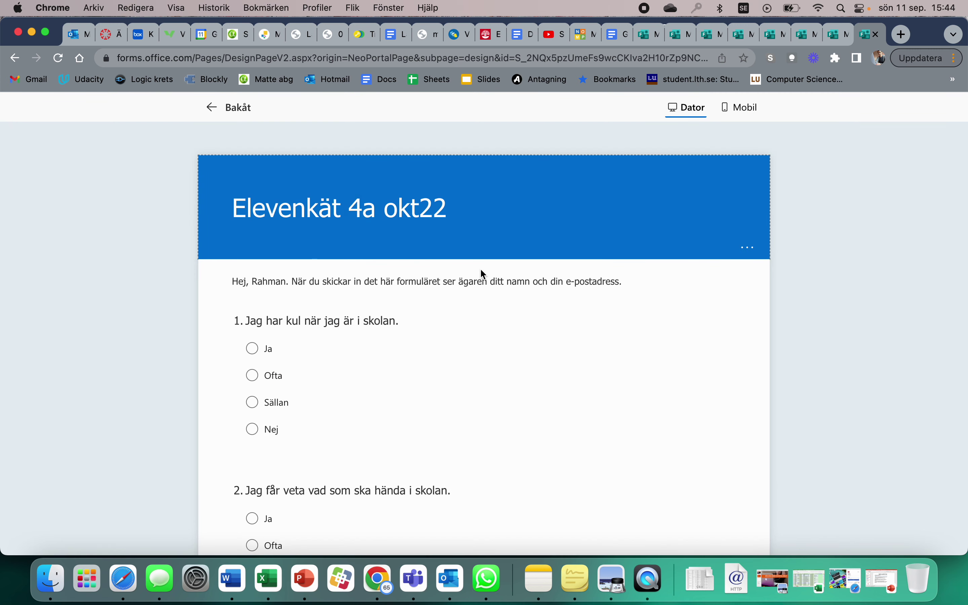
scroll(506, 339, "down", 5)
scroll(507, 339, "down", 10)
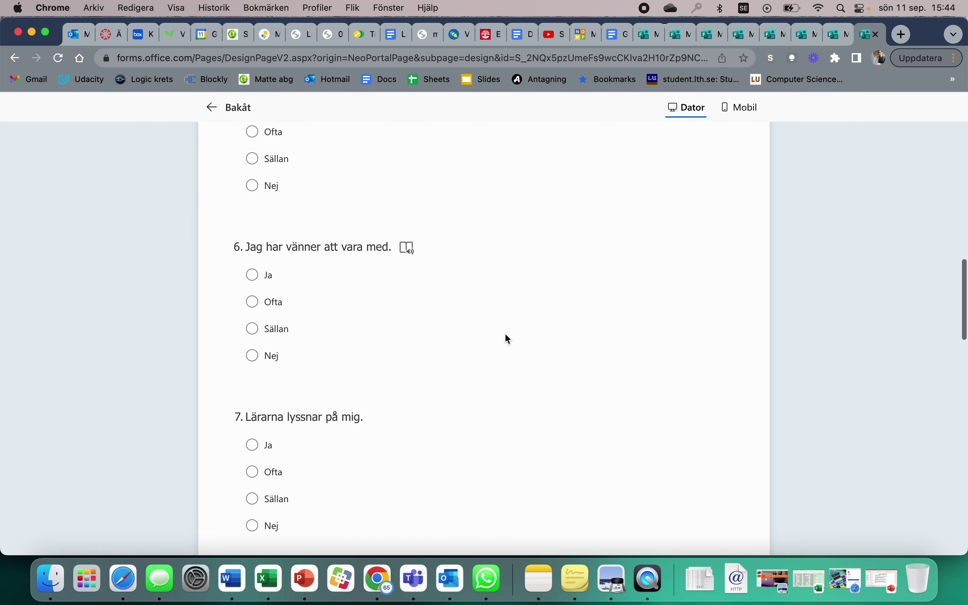
scroll(505, 333, "up", 15)
left_click(232, 109)
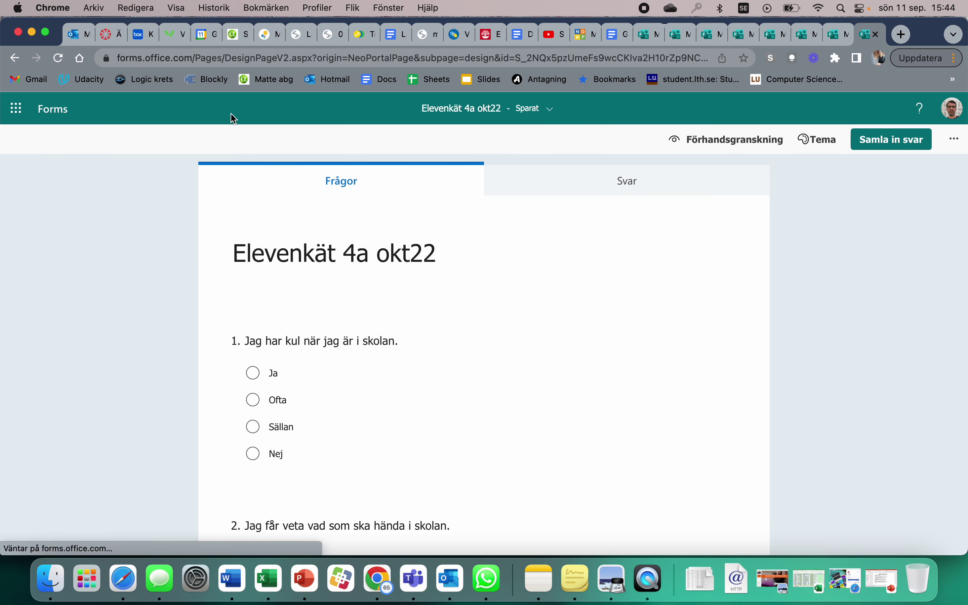
left_click(52, 115)
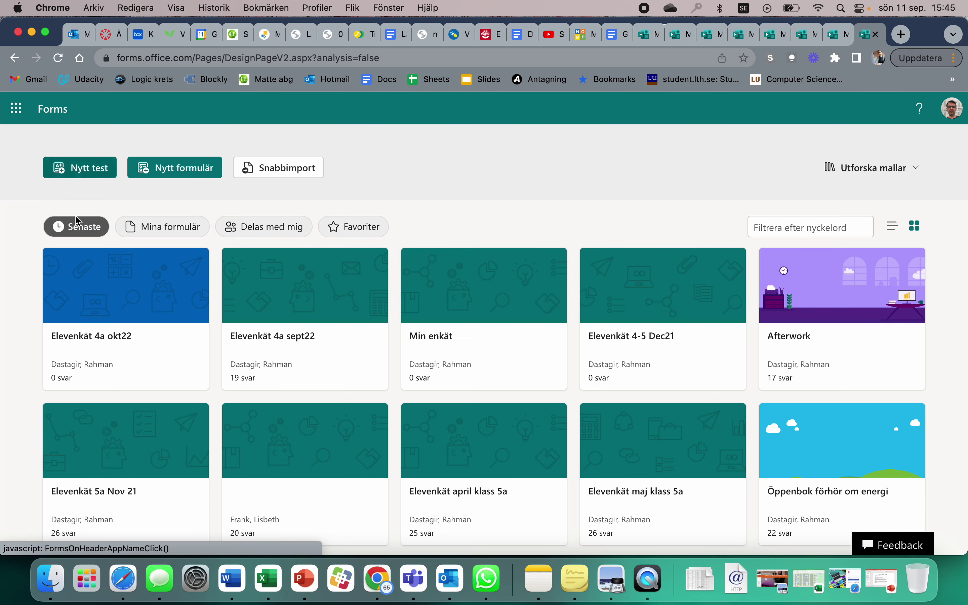